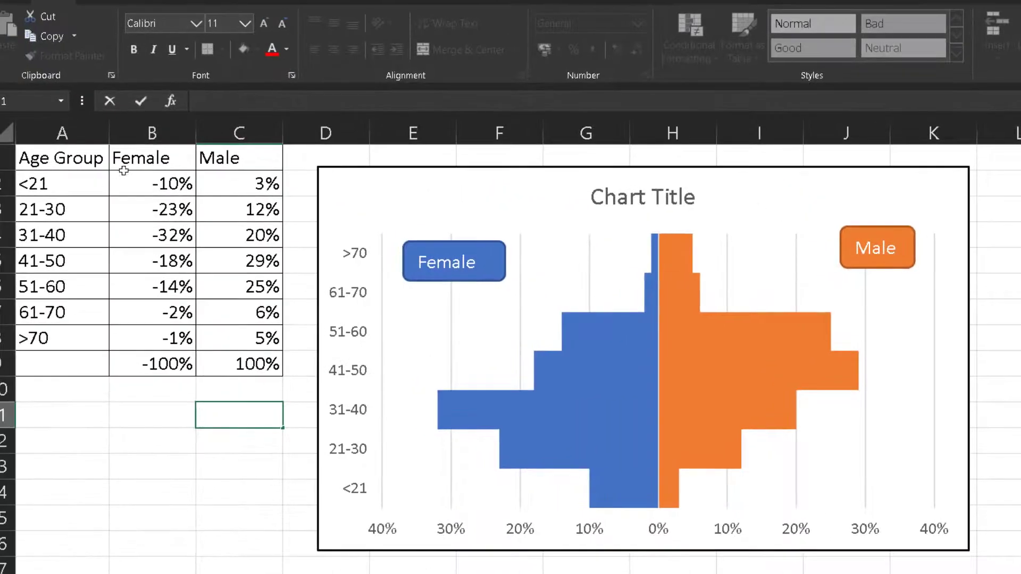
Delete the finished example pyramid chart, leaving only the Age Group, Female and Male table
{"action": "mouse_move", "coordinate": [58, 169]}
{"action": "left_mouse_down"}
{"action": "mouse_move", "coordinate": [160, 231]}
{"action": "mouse_move", "coordinate": [234, 340]}
{"action": "left_mouse_up"}
{"action": "left_click", "coordinate": [235, 344]}
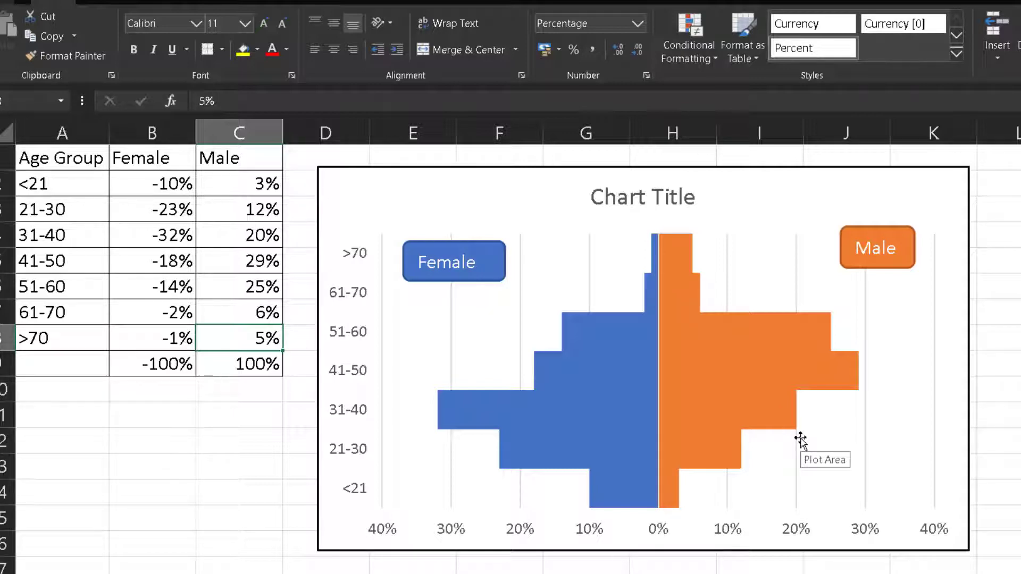
{"action": "left_click", "coordinate": [928, 193]}
{"action": "key", "text": "Delete"}
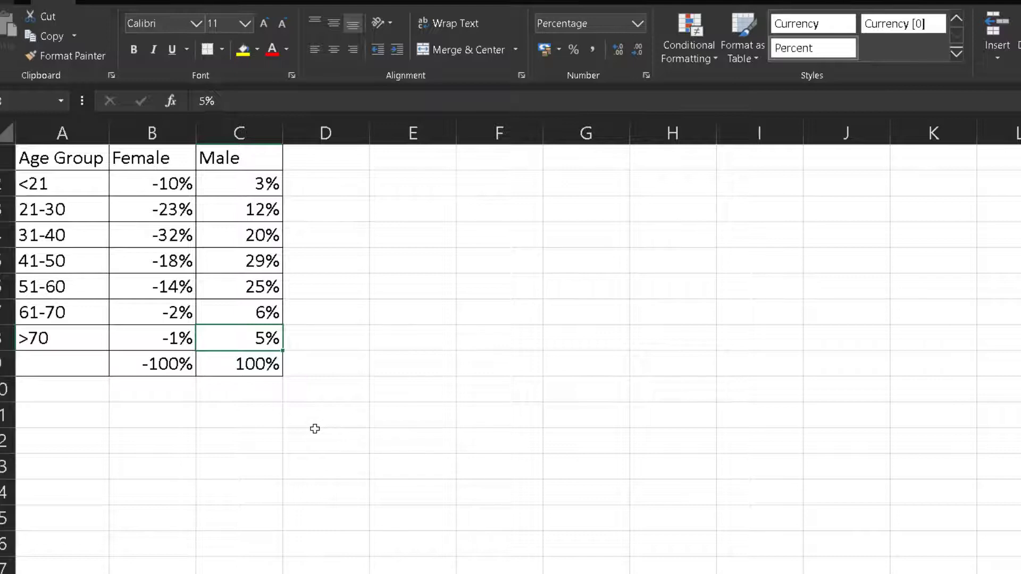
Select the data range A2:C8 and bring up the Insert Column or Bar Chart gallery
{"action": "left_click", "coordinate": [47, 187]}
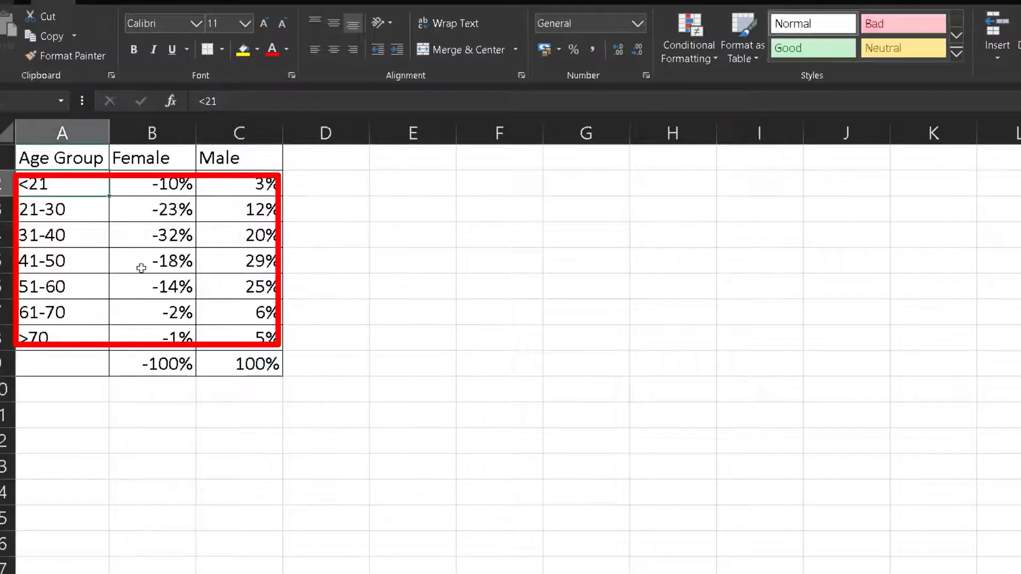
{"action": "left_click", "coordinate": [255, 338], "text": "shift"}
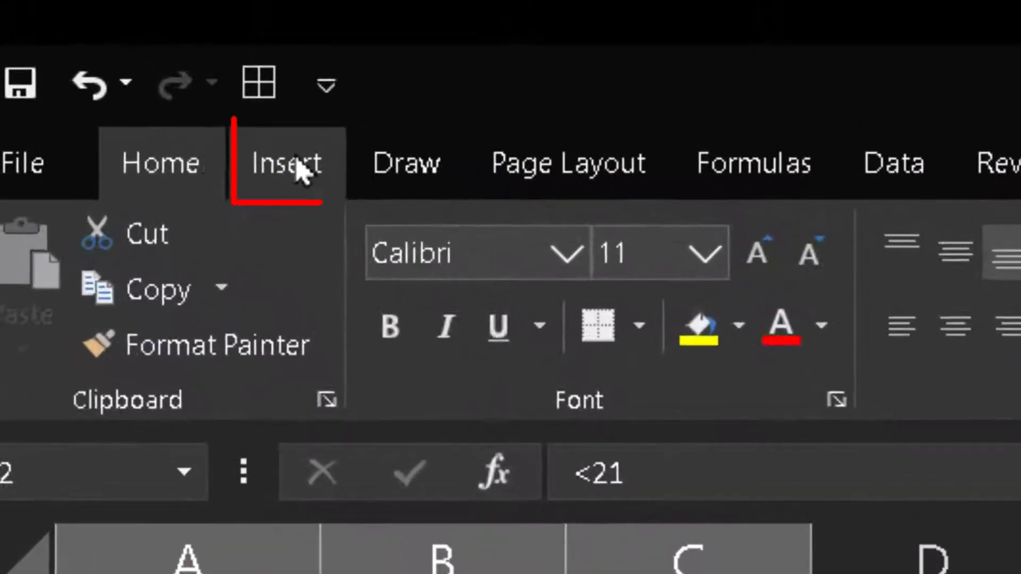
{"action": "left_click", "coordinate": [301, 170]}
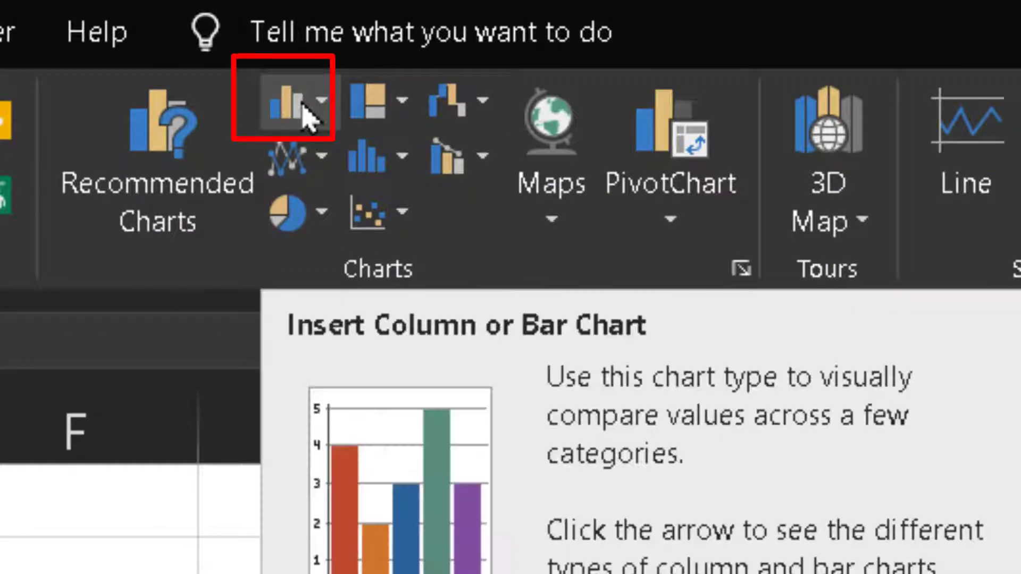
{"action": "left_click", "coordinate": [320, 114]}
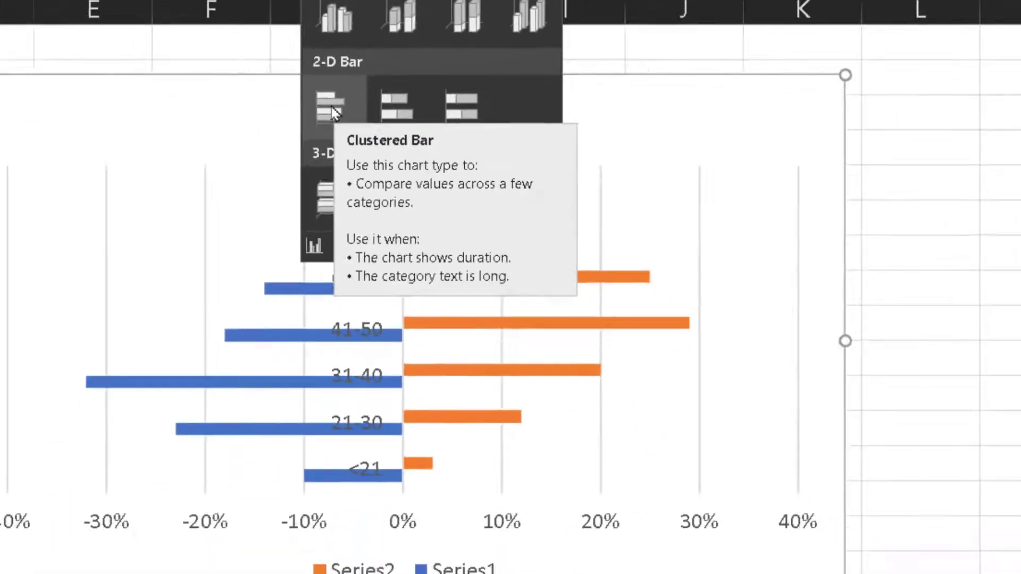
Insert a 2-D Clustered Bar chart of the age group data
{"action": "left_click", "coordinate": [291, 218]}
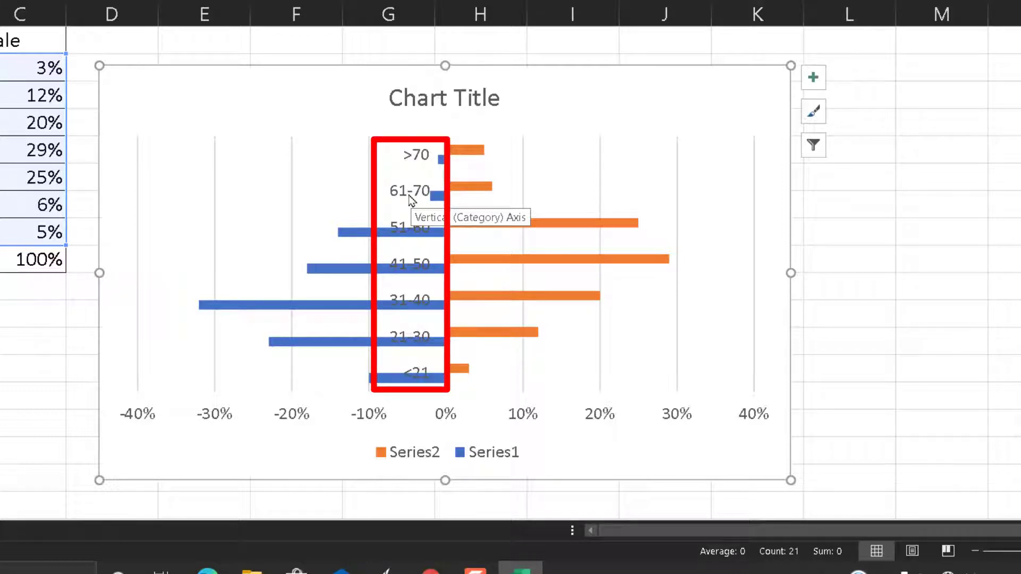
Open the Format Axis pane for the chart's vertical age-group axis
{"action": "left_click", "coordinate": [412, 200]}
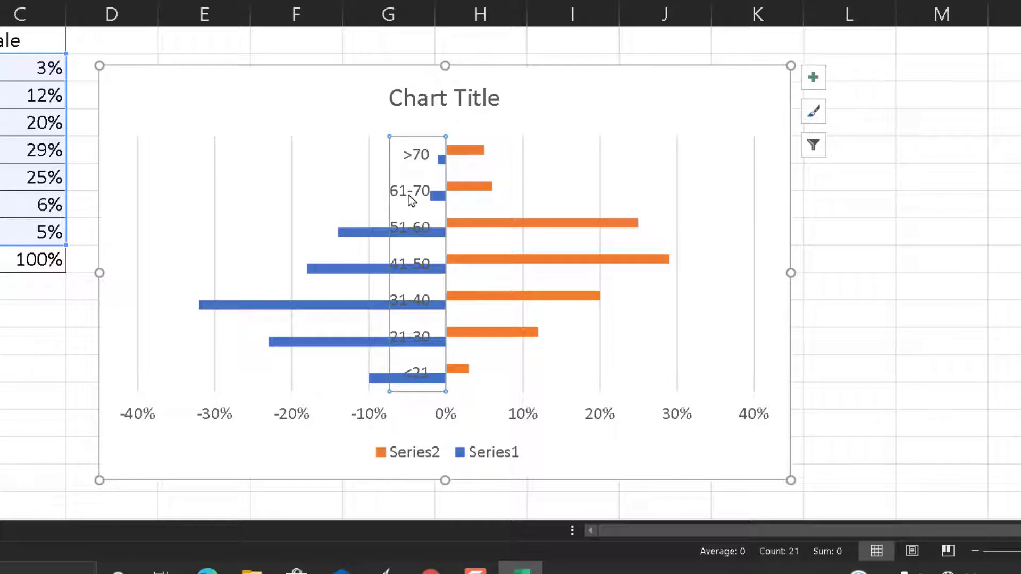
{"action": "double_click", "coordinate": [412, 200]}
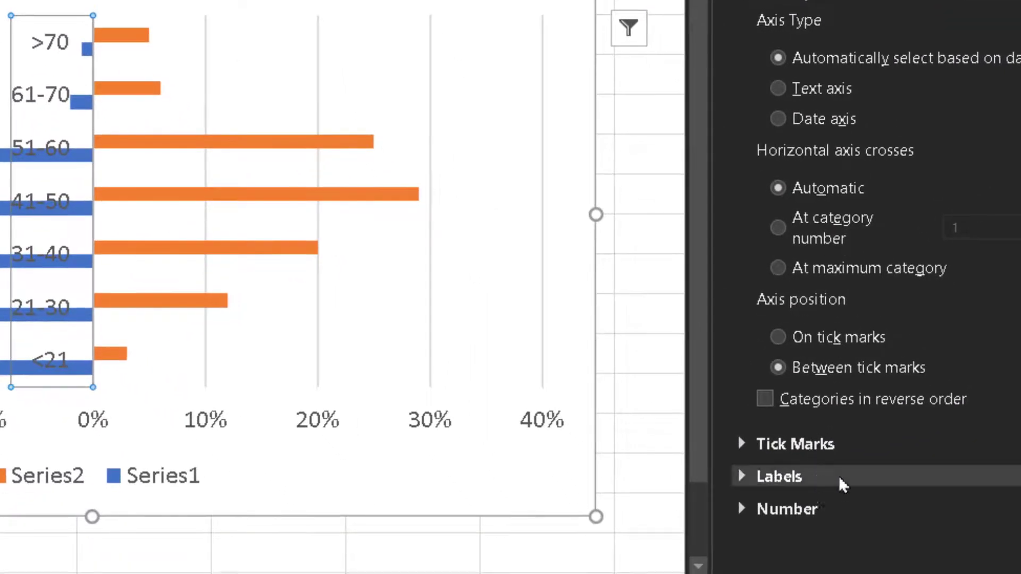
Set the age-group axis Label Position to Low so labels sit at the chart's left edge
{"action": "left_click", "coordinate": [838, 476]}
{"action": "scroll", "coordinate": [873, 292], "scroll_direction": "down", "scroll_amount": 2}
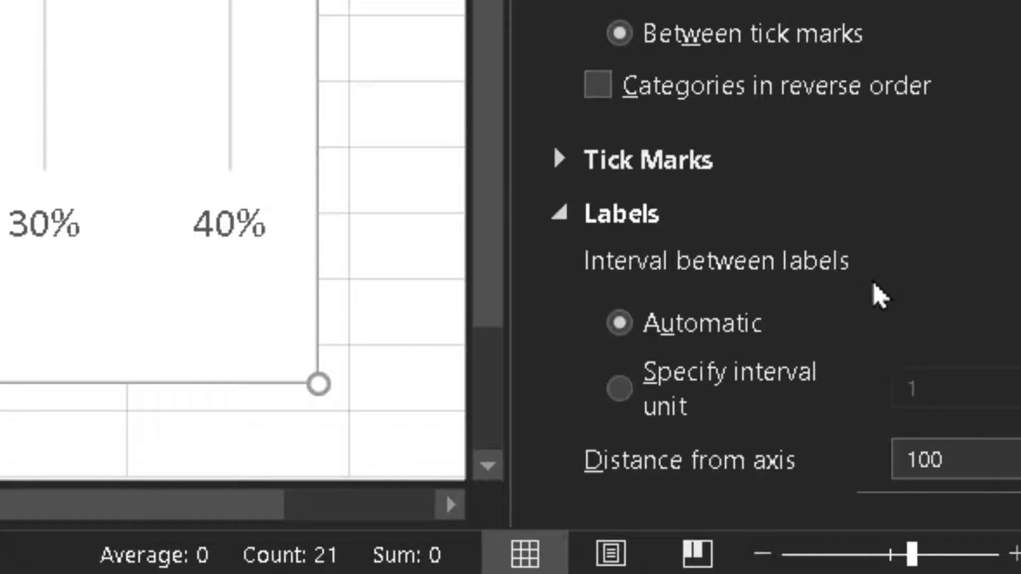
{"action": "scroll", "coordinate": [883, 299], "scroll_direction": "down", "scroll_amount": 2}
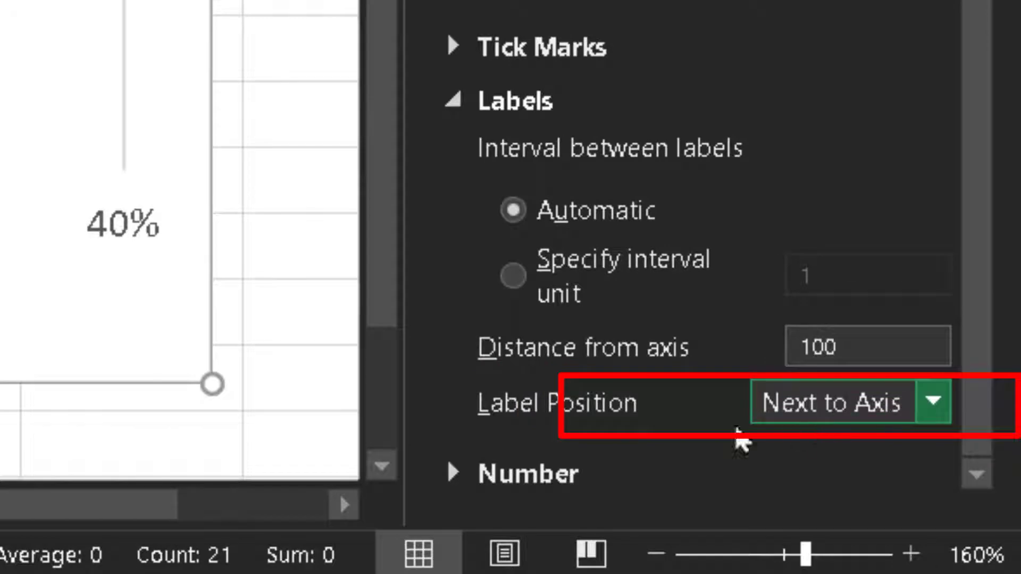
{"action": "left_click", "coordinate": [932, 409]}
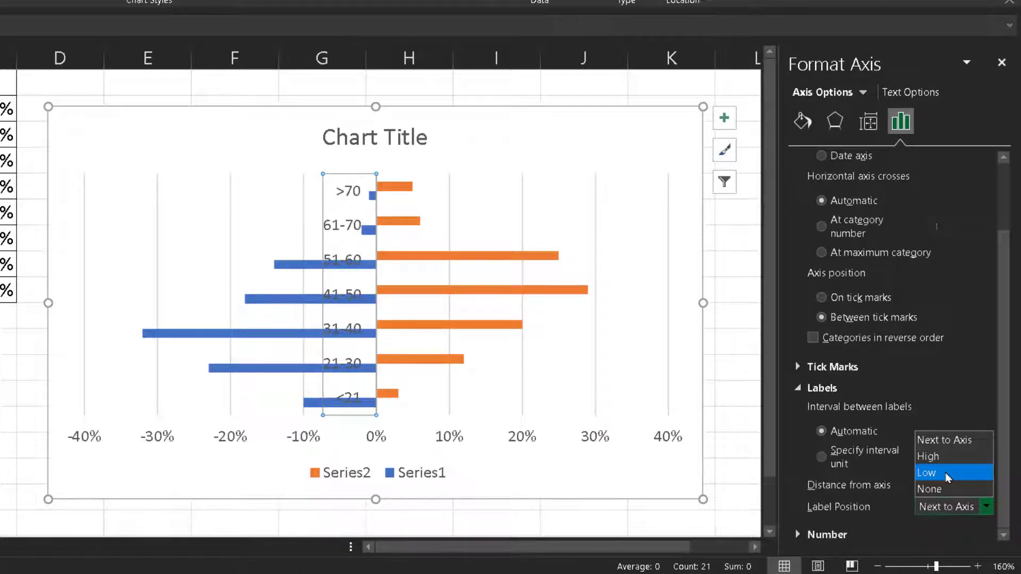
{"action": "left_click", "coordinate": [949, 473]}
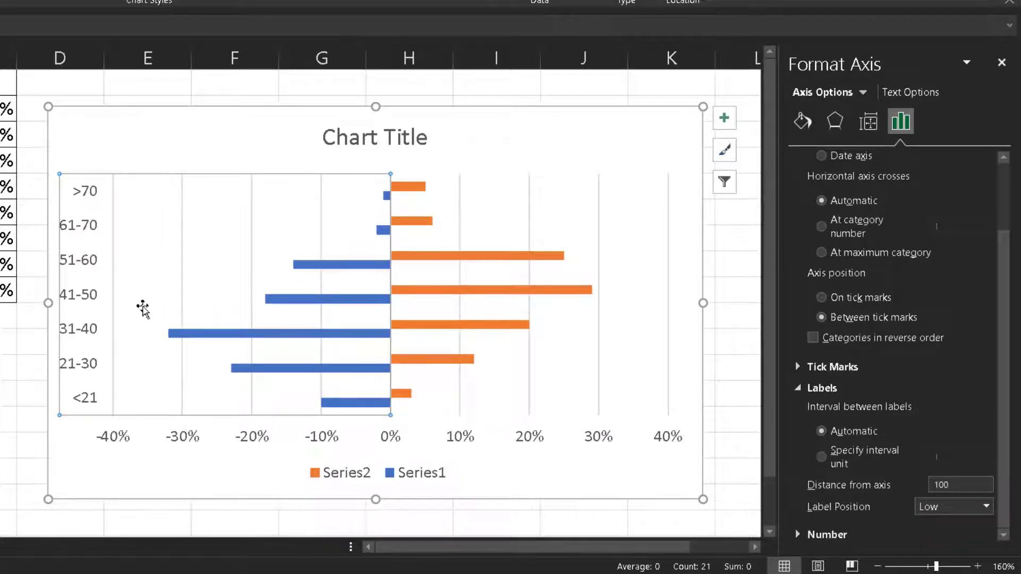
{"action": "left_click", "coordinate": [984, 506]}
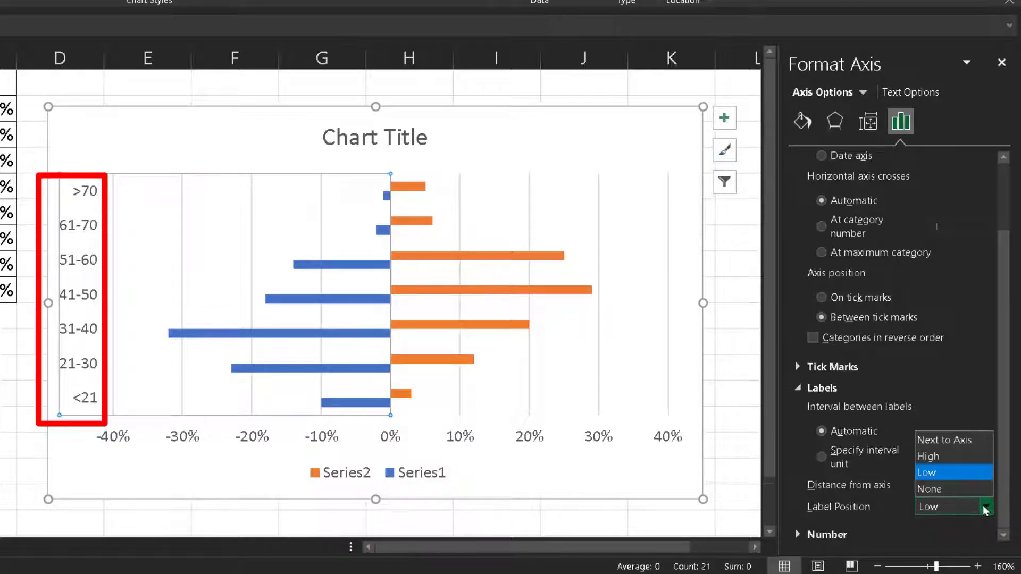
{"action": "left_click", "coordinate": [949, 458]}
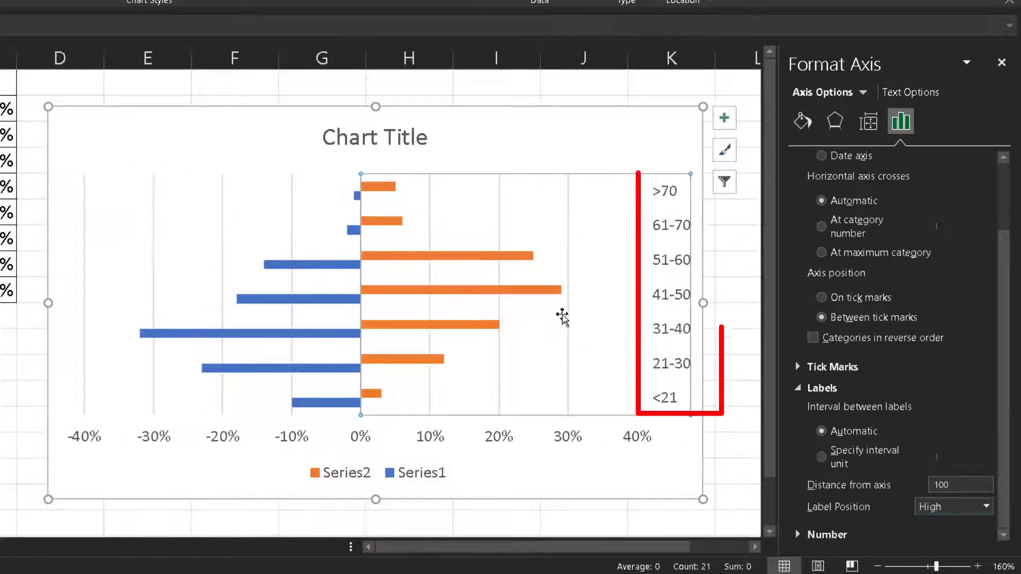
{"action": "left_click", "coordinate": [985, 508]}
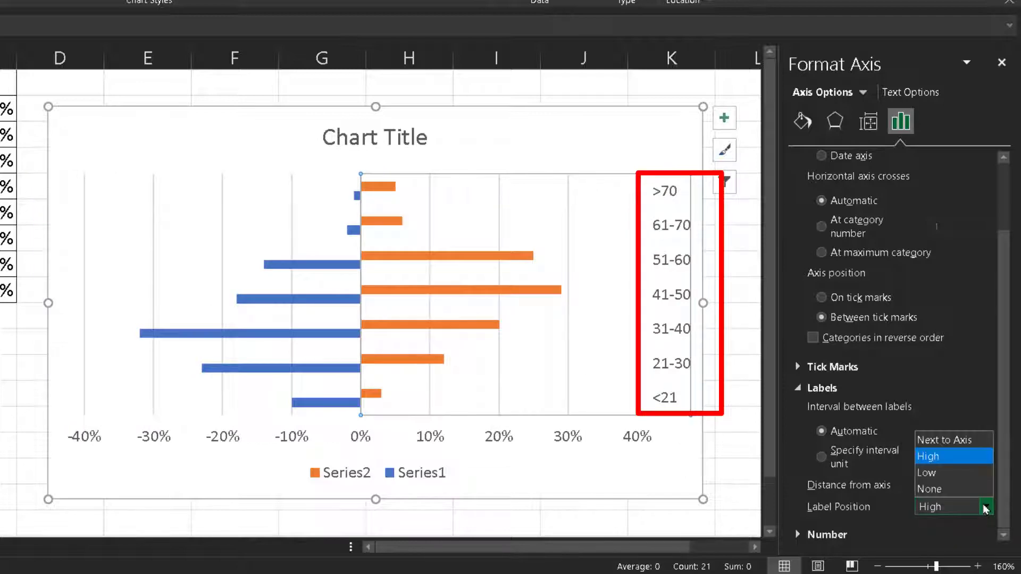
{"action": "left_click", "coordinate": [939, 473]}
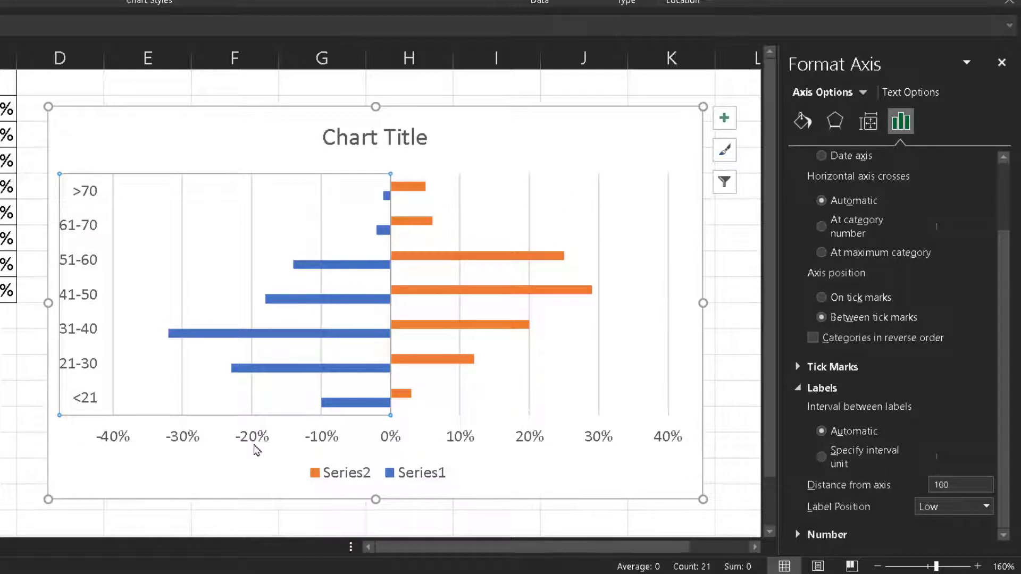
{"action": "left_click", "coordinate": [224, 440]}
Give the horizontal percentage axis the custom number format code 0%;0%;0%
{"action": "left_click", "coordinate": [258, 440]}
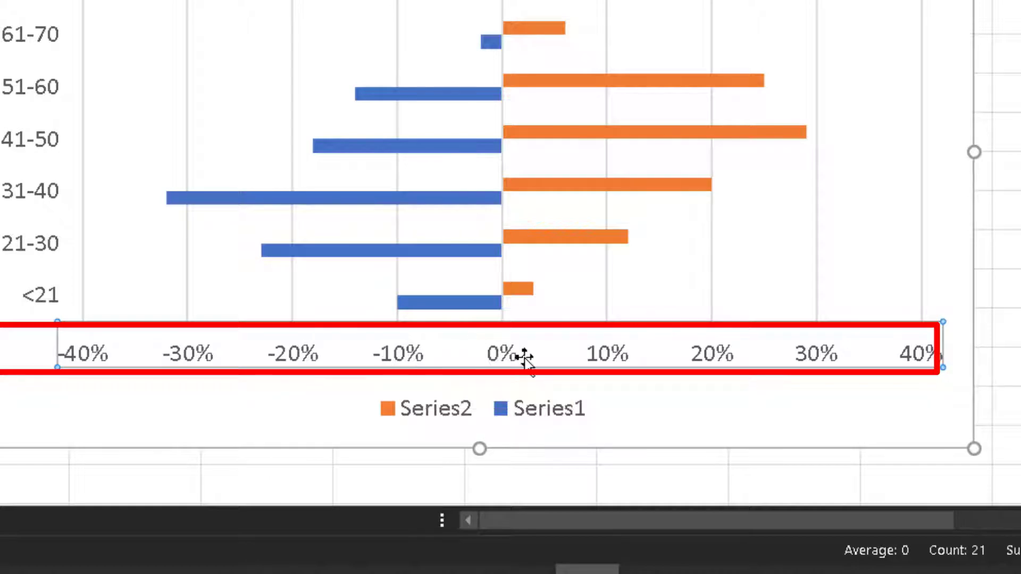
{"action": "left_click", "coordinate": [456, 365]}
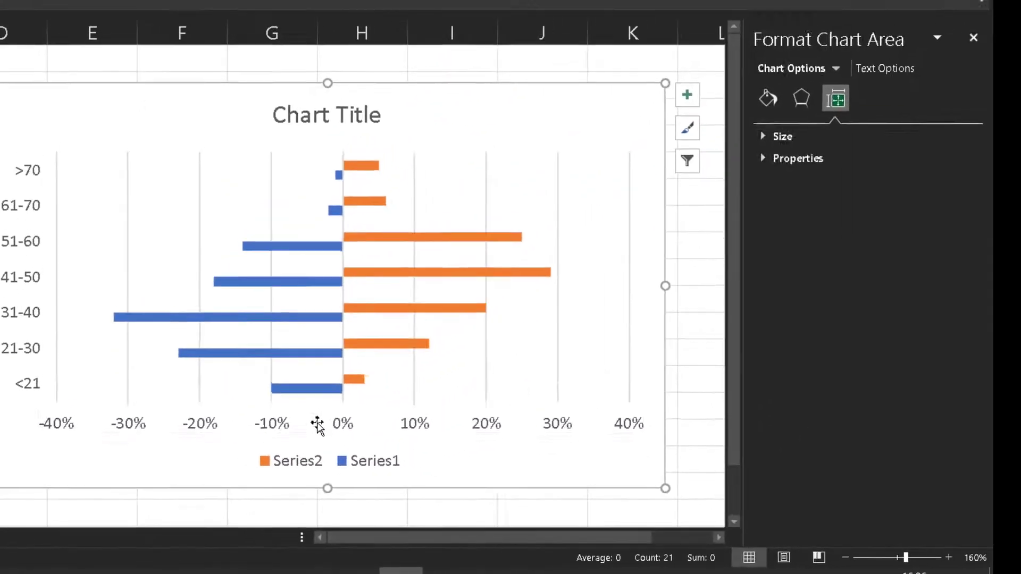
{"action": "left_click", "coordinate": [409, 382]}
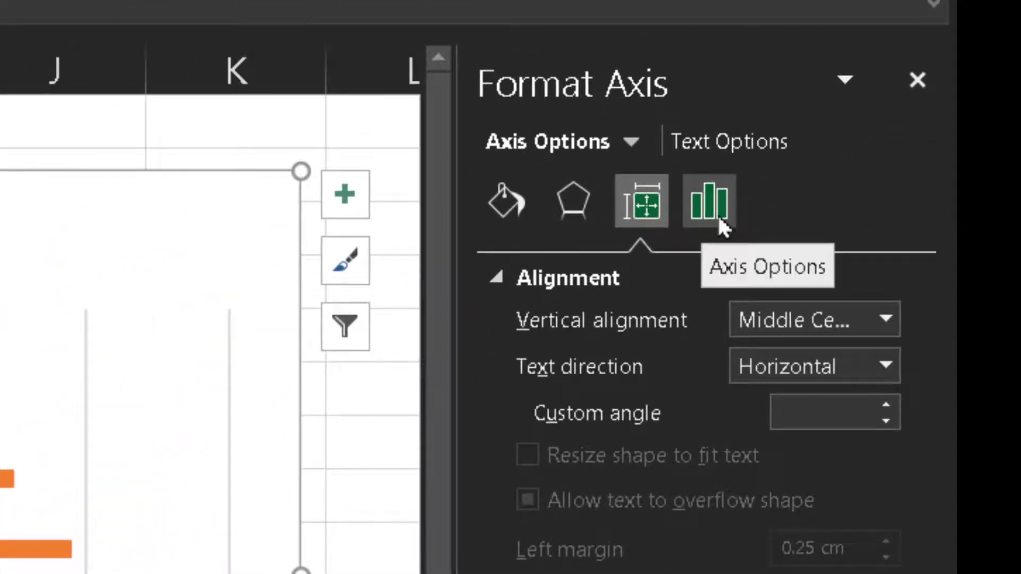
{"action": "left_click", "coordinate": [719, 215]}
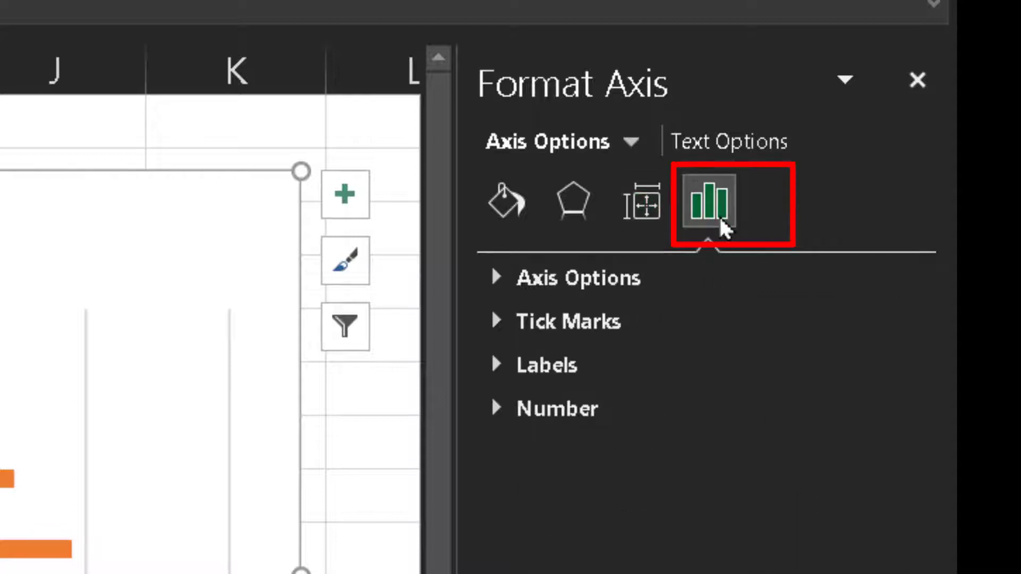
{"action": "left_click", "coordinate": [553, 410]}
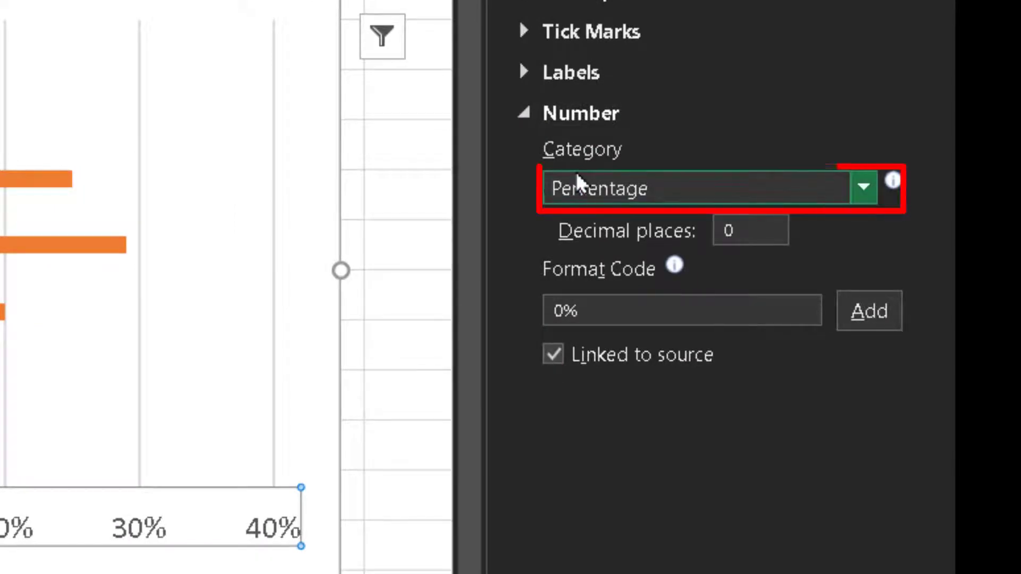
{"action": "left_click", "coordinate": [864, 192]}
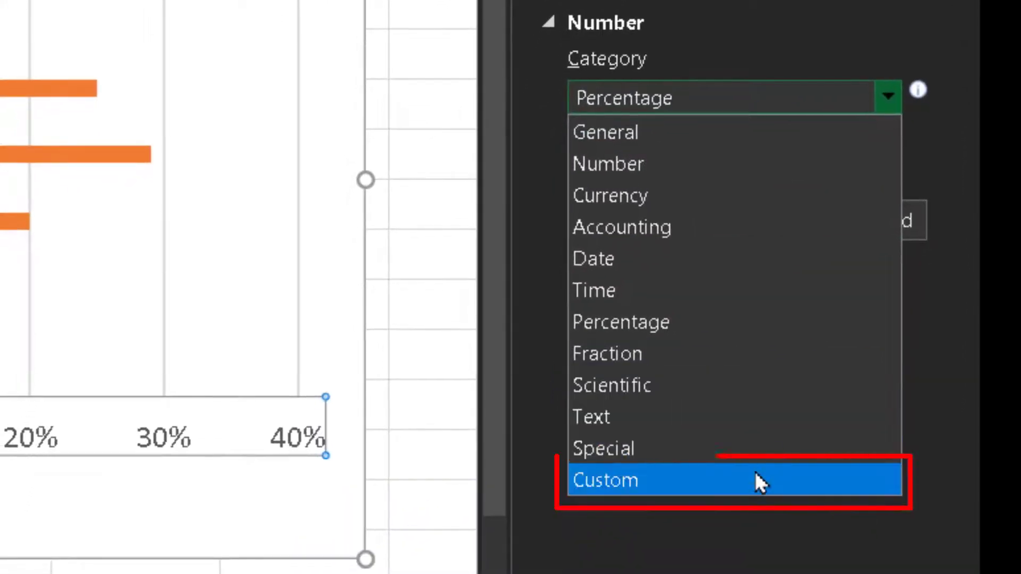
{"action": "left_click", "coordinate": [755, 475]}
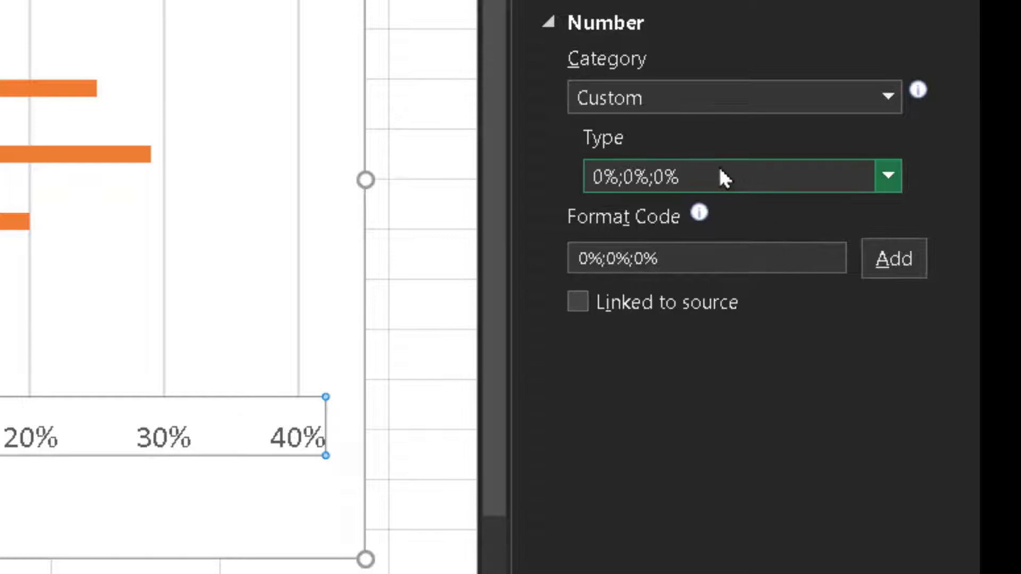
{"action": "left_click", "coordinate": [692, 257]}
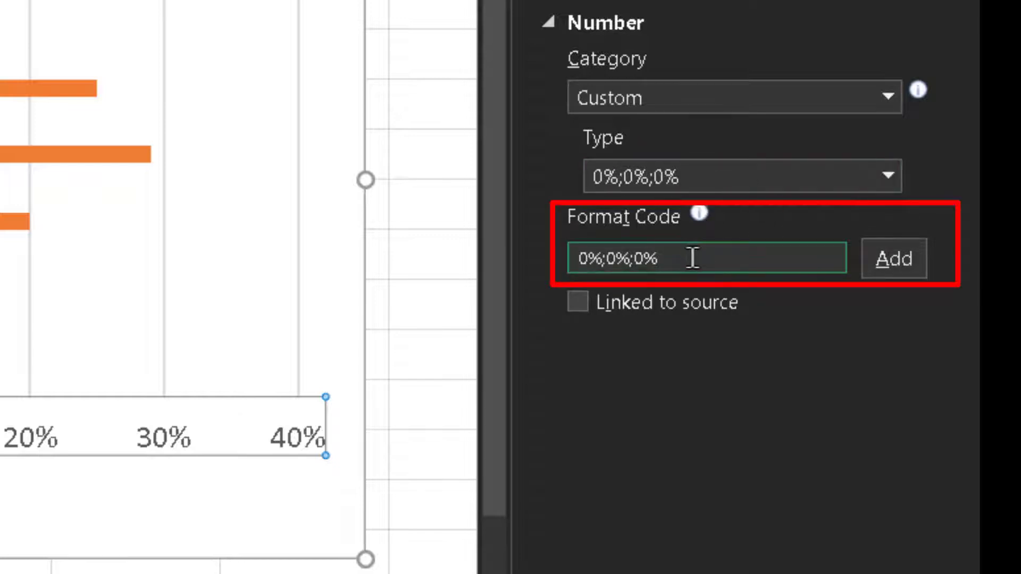
{"action": "left_click_drag", "start_coordinate": [690, 256], "coordinate": [540, 253]}
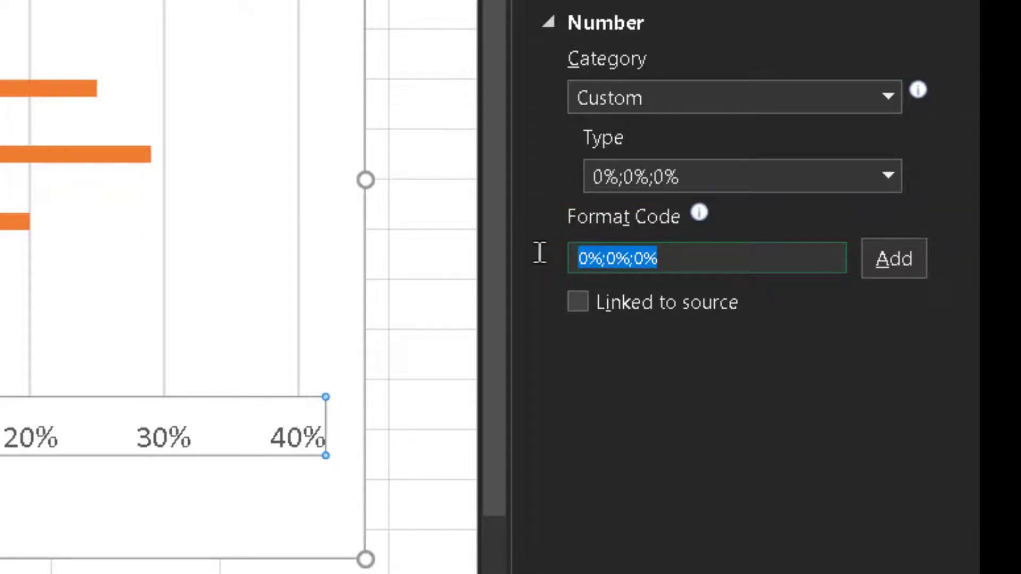
{"action": "type", "text": "0%"}
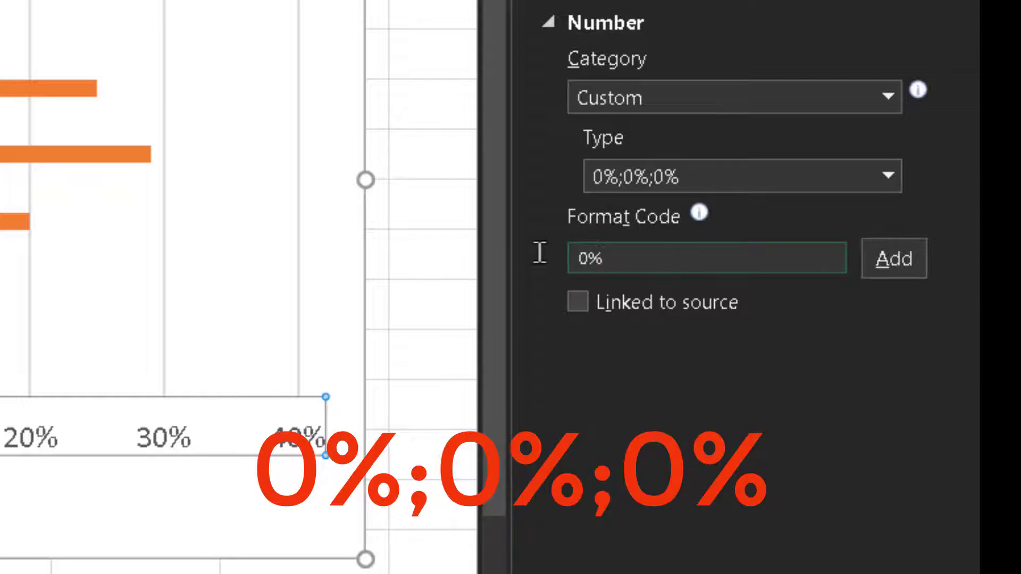
{"action": "type", "text": ";"}
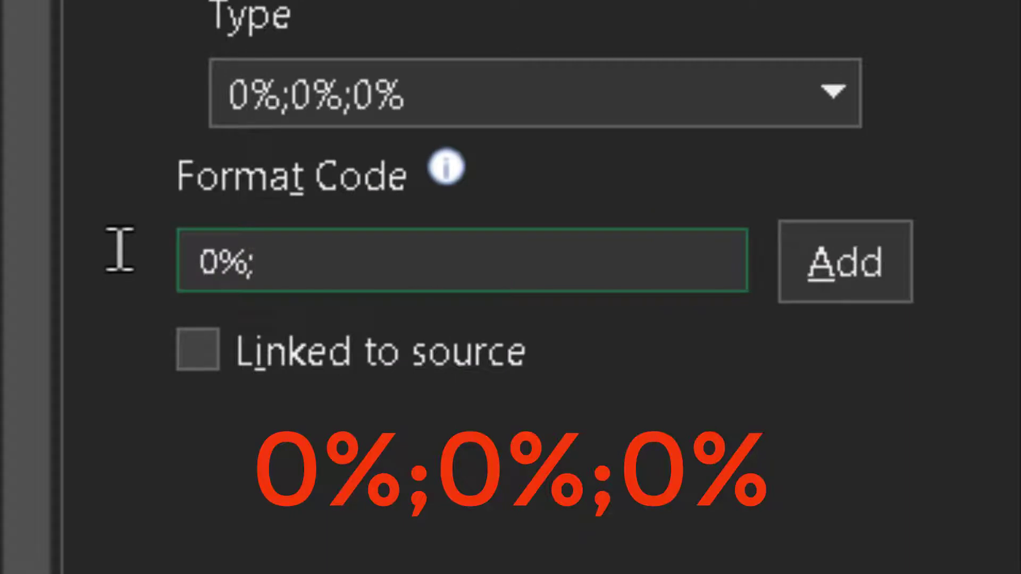
{"action": "type", "text": "0"}
{"action": "type", "text": "%"}
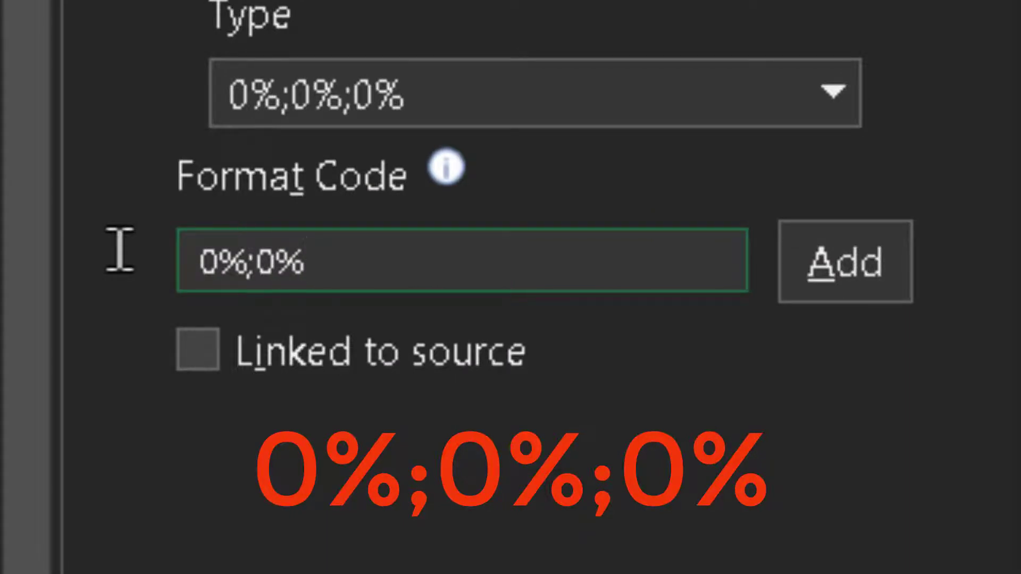
{"action": "type", "text": ";"}
{"action": "type", "text": "0"}
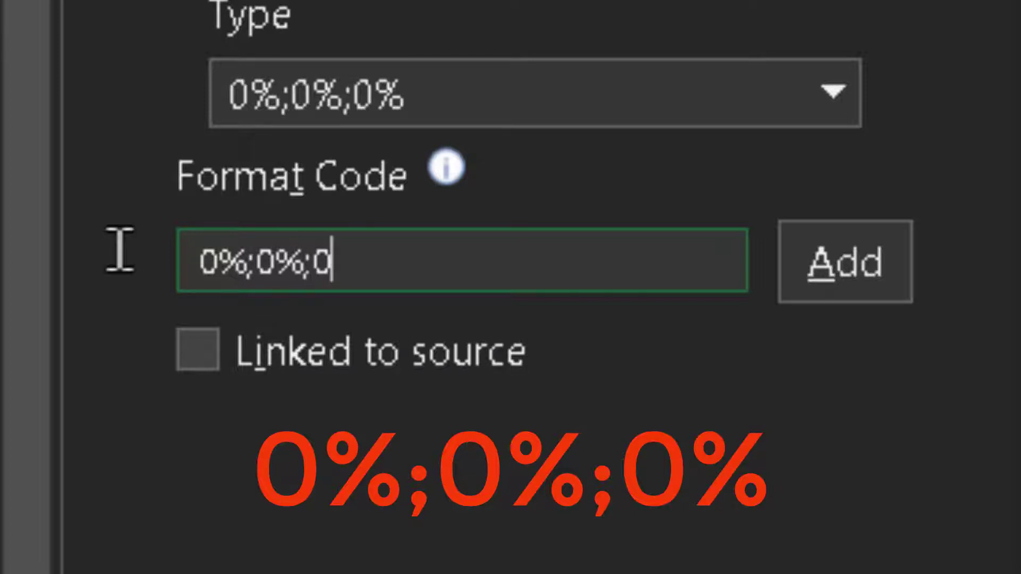
{"action": "type", "text": "%"}
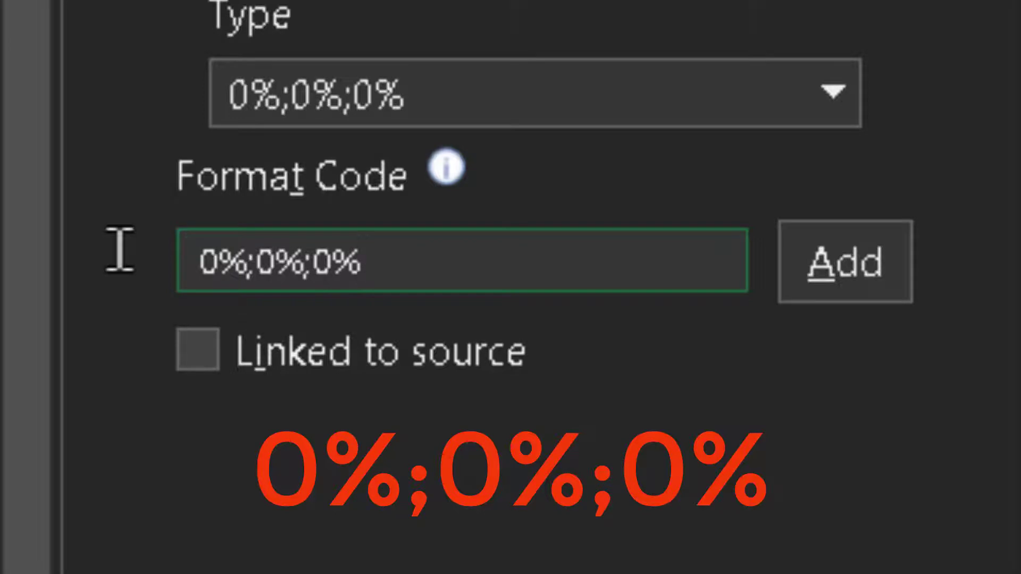
{"action": "left_click", "coordinate": [923, 401]}
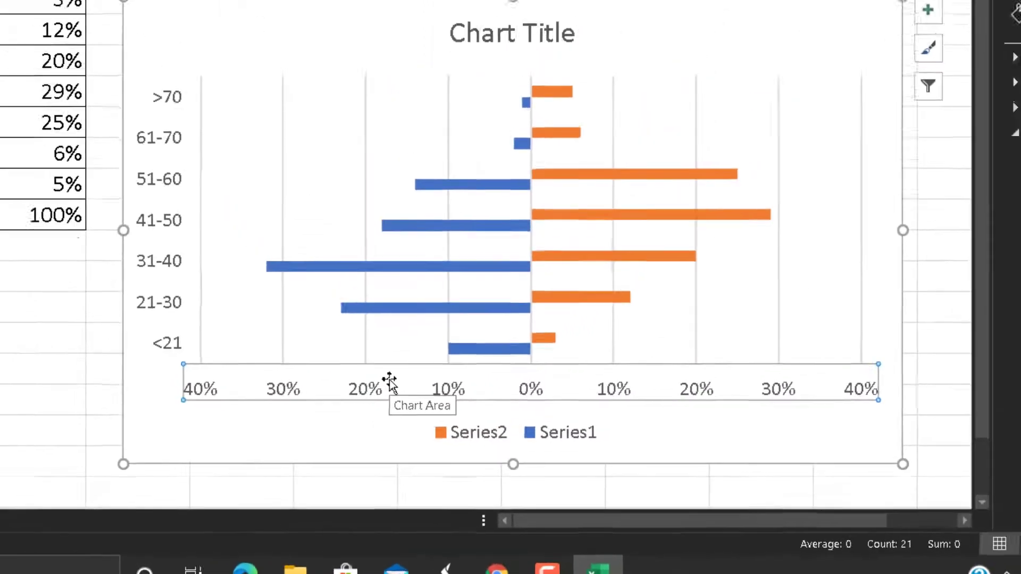
Set the bar series to 100% Series Overlap and 0% Gap Width
{"action": "left_click", "coordinate": [388, 447]}
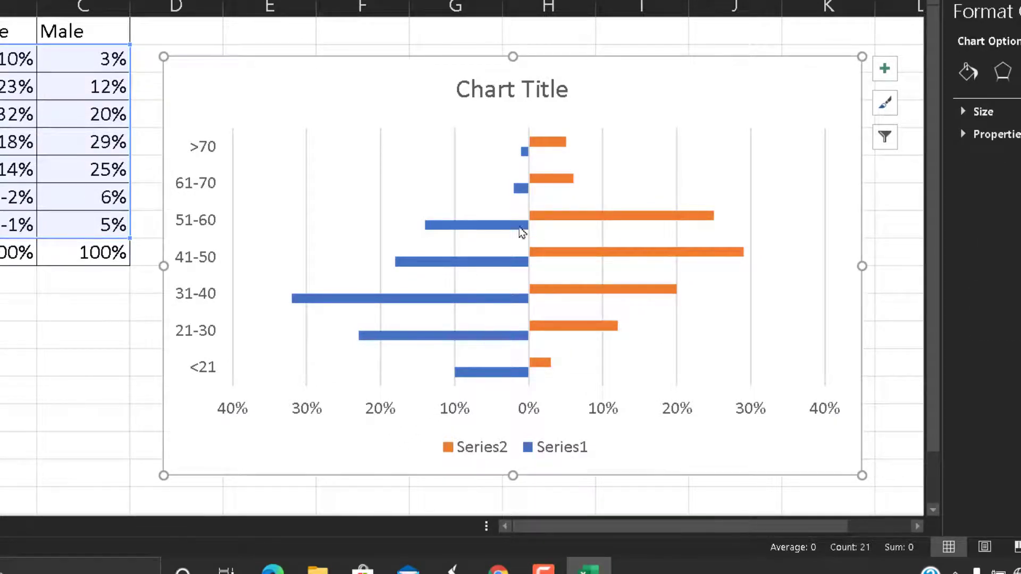
{"action": "left_click", "coordinate": [590, 289]}
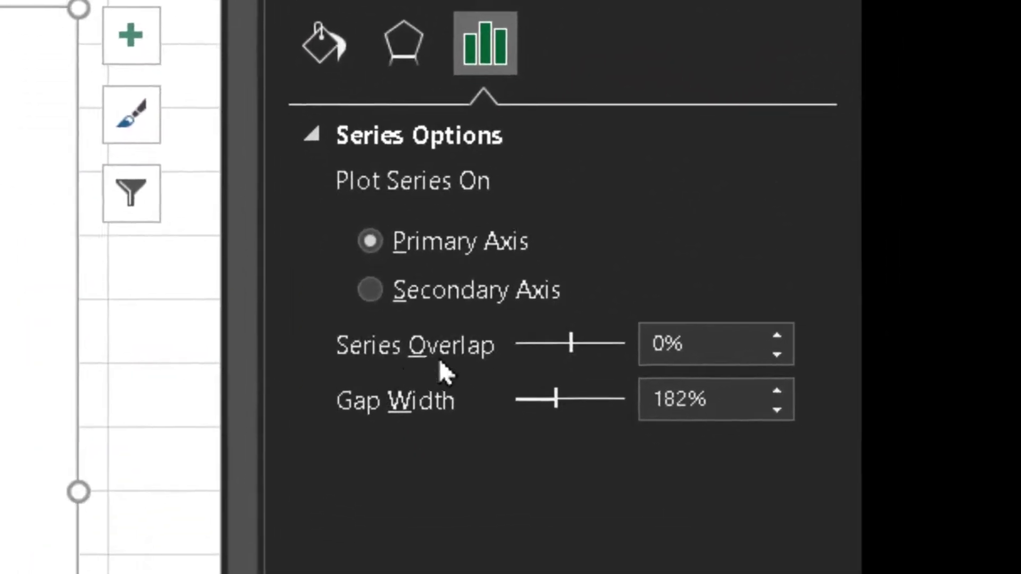
{"action": "left_click", "coordinate": [686, 339]}
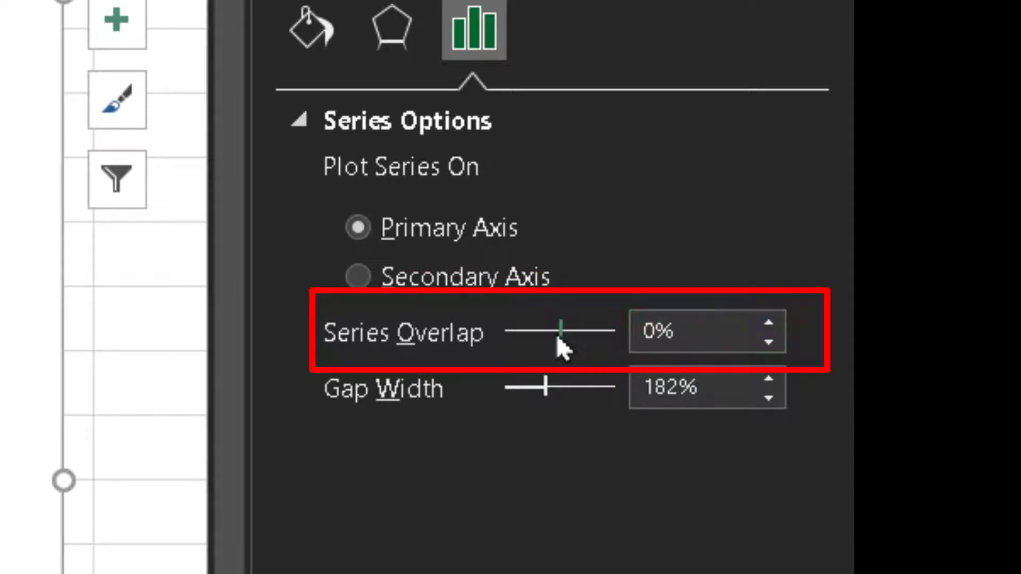
{"action": "left_click_drag", "start_coordinate": [558, 343], "coordinate": [611, 344]}
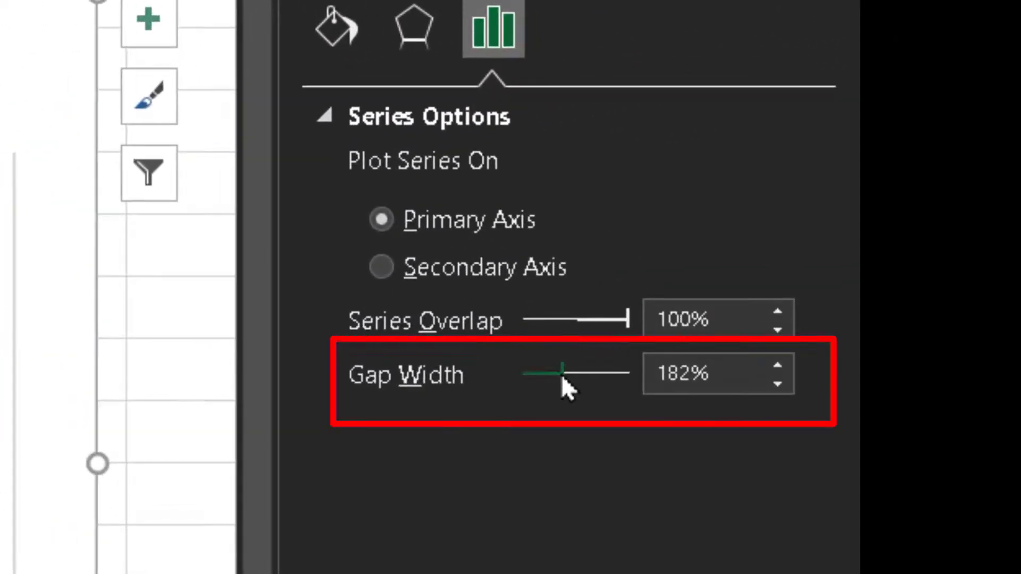
{"action": "left_click_drag", "start_coordinate": [563, 375], "coordinate": [520, 388]}
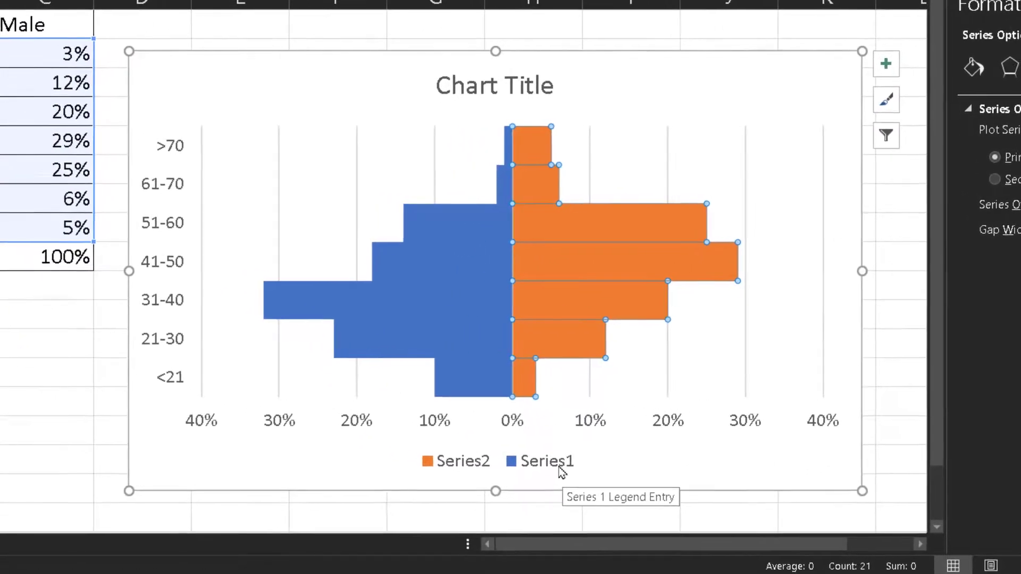
Delete the Series1/Series2 legend from the chart
{"action": "left_click", "coordinate": [455, 442]}
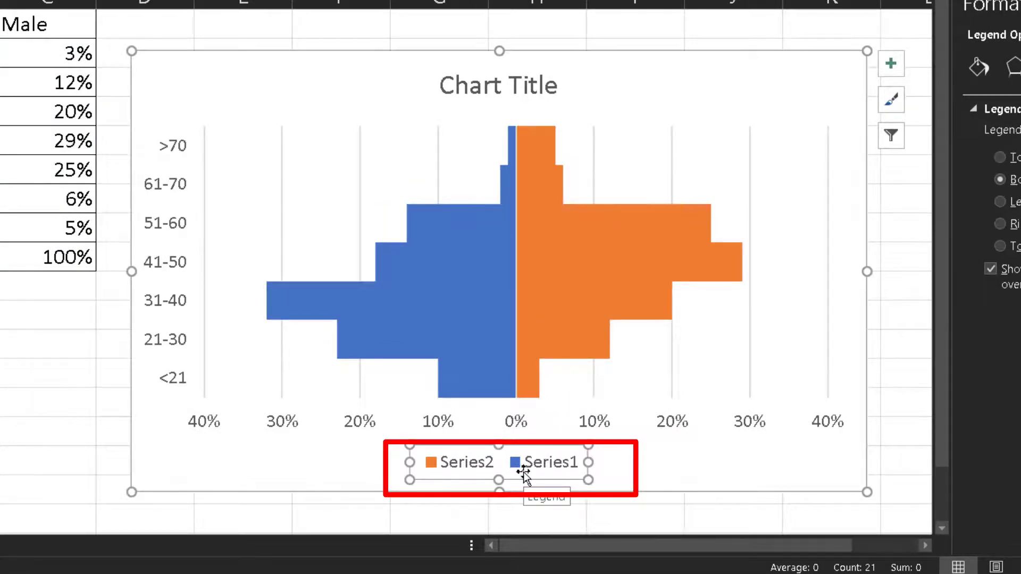
{"action": "key", "text": "Delete"}
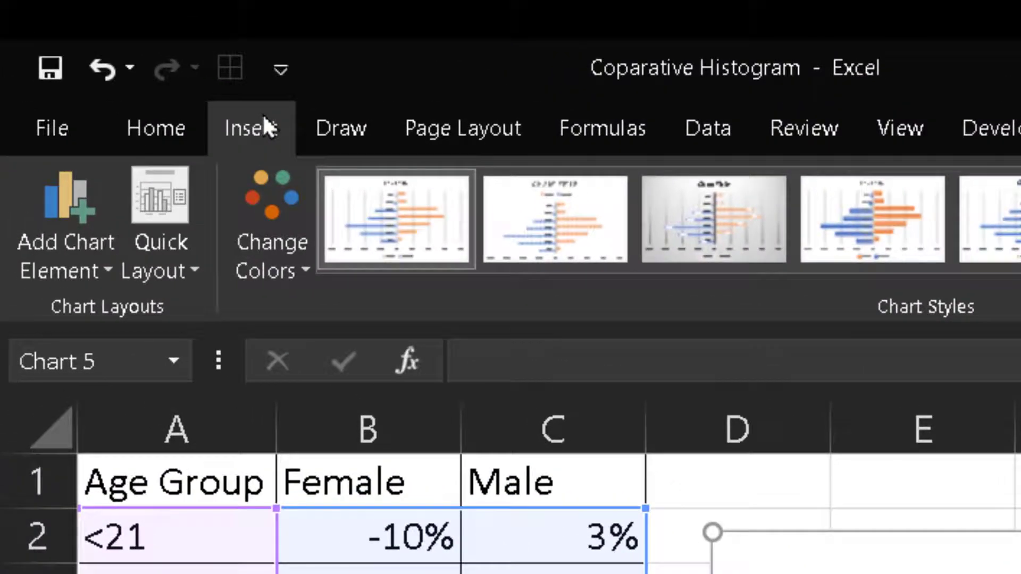
Draw a rounded rectangle near the chart's upper right and give it an orange style
{"action": "left_click", "coordinate": [266, 128]}
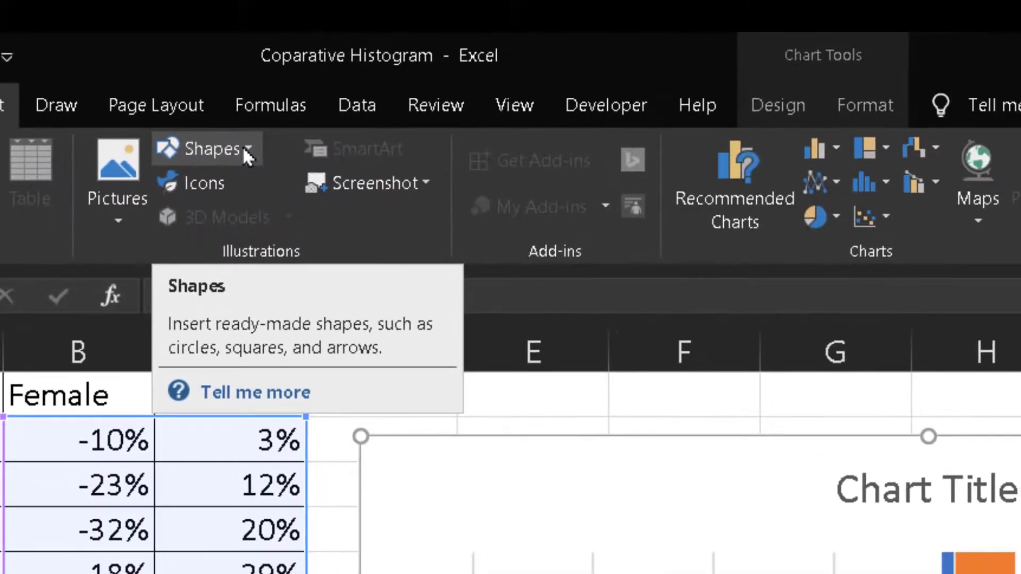
{"action": "left_click", "coordinate": [299, 183]}
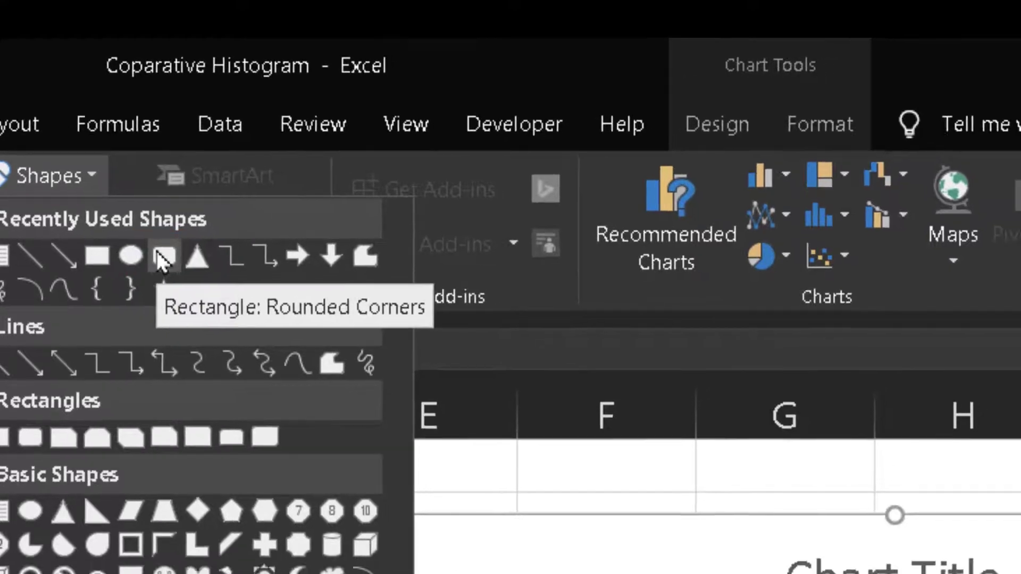
{"action": "left_click", "coordinate": [169, 264]}
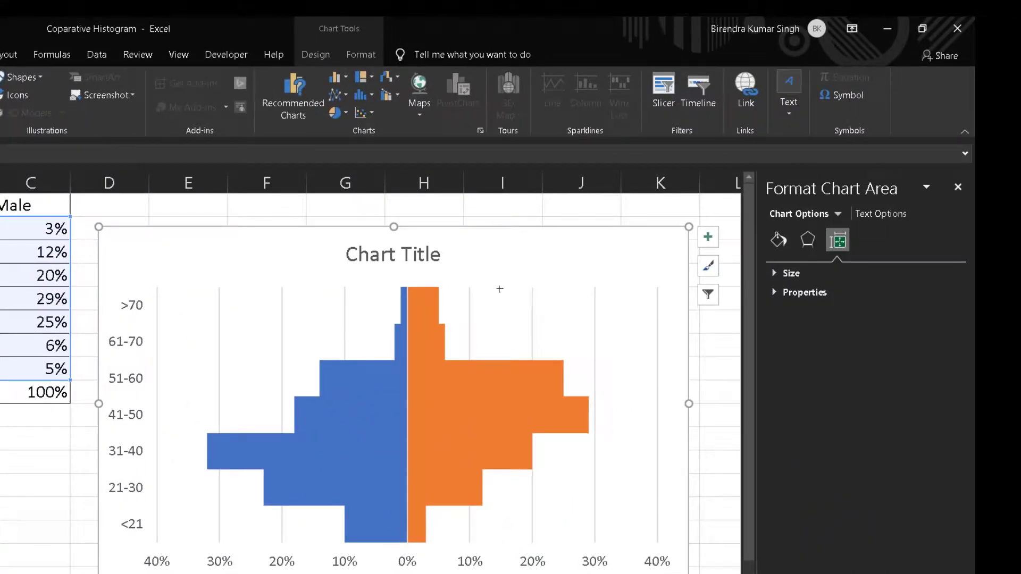
{"action": "left_click_drag", "start_coordinate": [499, 273], "coordinate": [612, 316]}
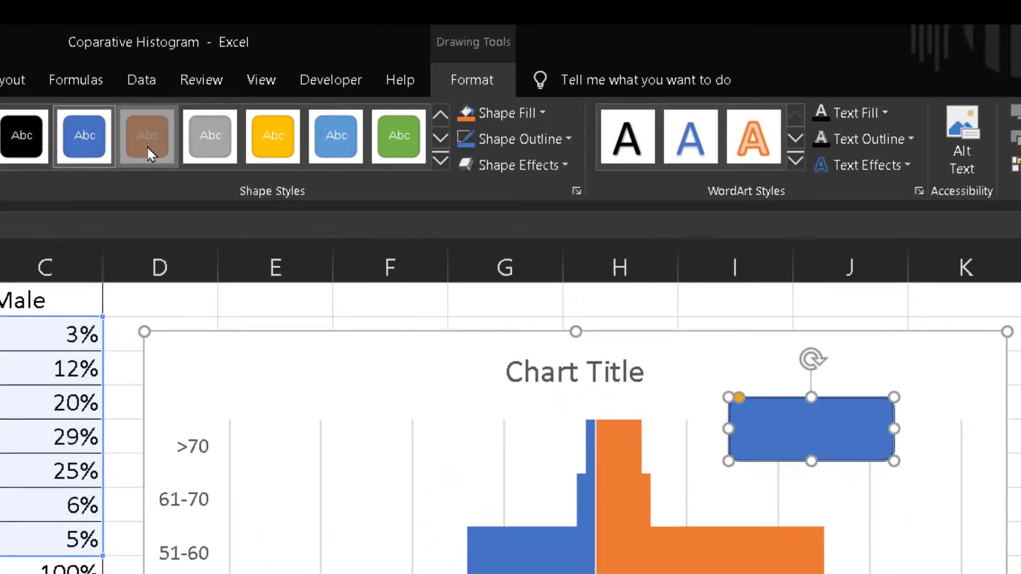
{"action": "left_click", "coordinate": [147, 146]}
Label the orange box 'Male', narrow it to fit and move it above the male bars
{"action": "left_click", "coordinate": [640, 315]}
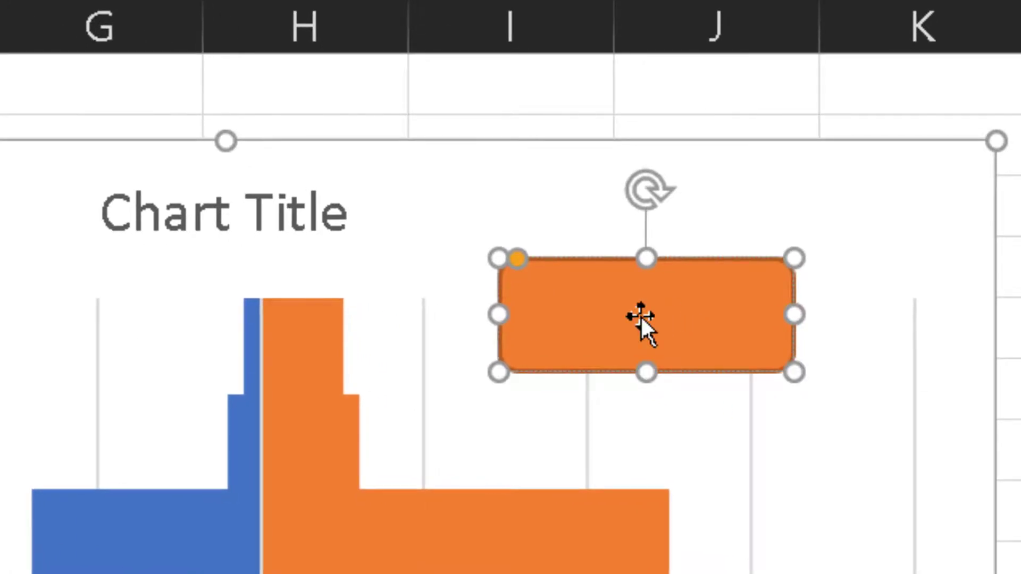
{"action": "type", "text": "Male"}
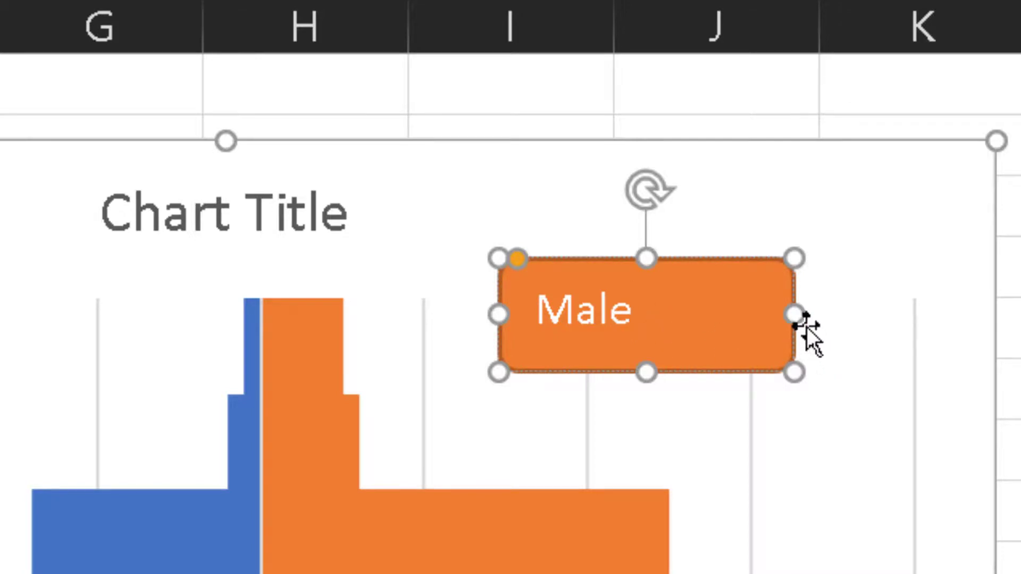
{"action": "left_click_drag", "start_coordinate": [791, 322], "coordinate": [691, 325]}
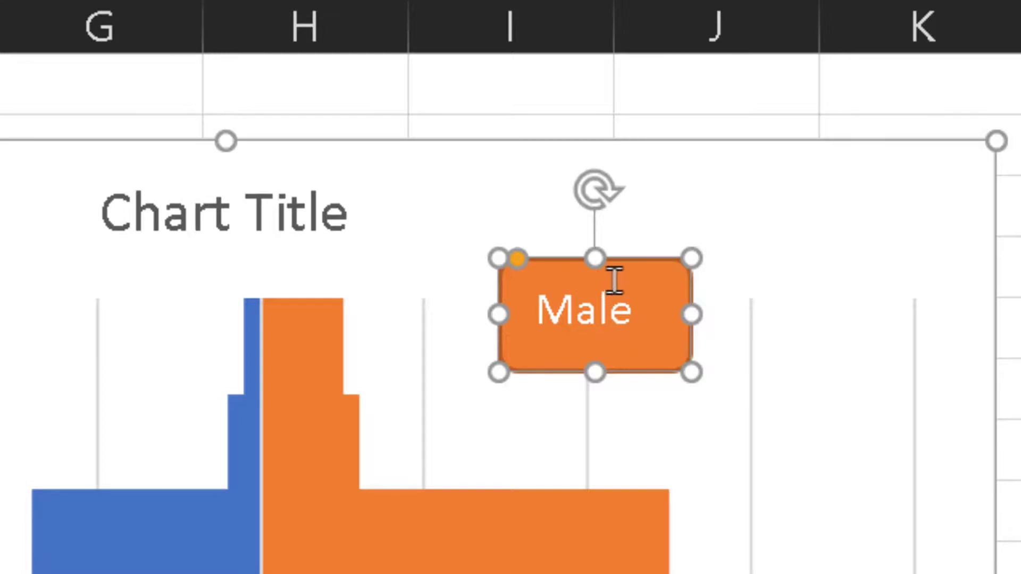
{"action": "left_click_drag", "start_coordinate": [618, 274], "coordinate": [792, 317]}
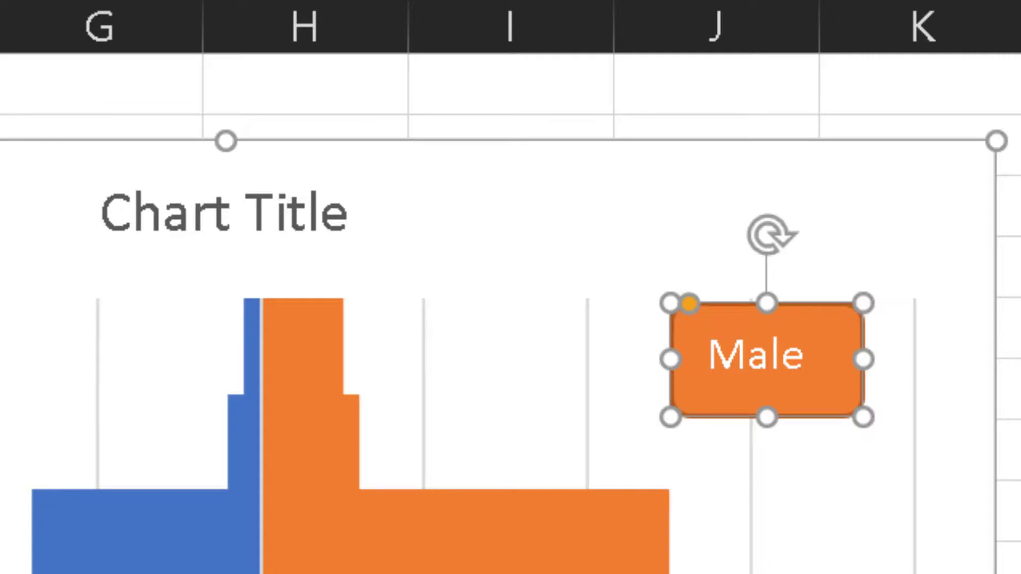
{"action": "left_click", "coordinate": [5, 373]}
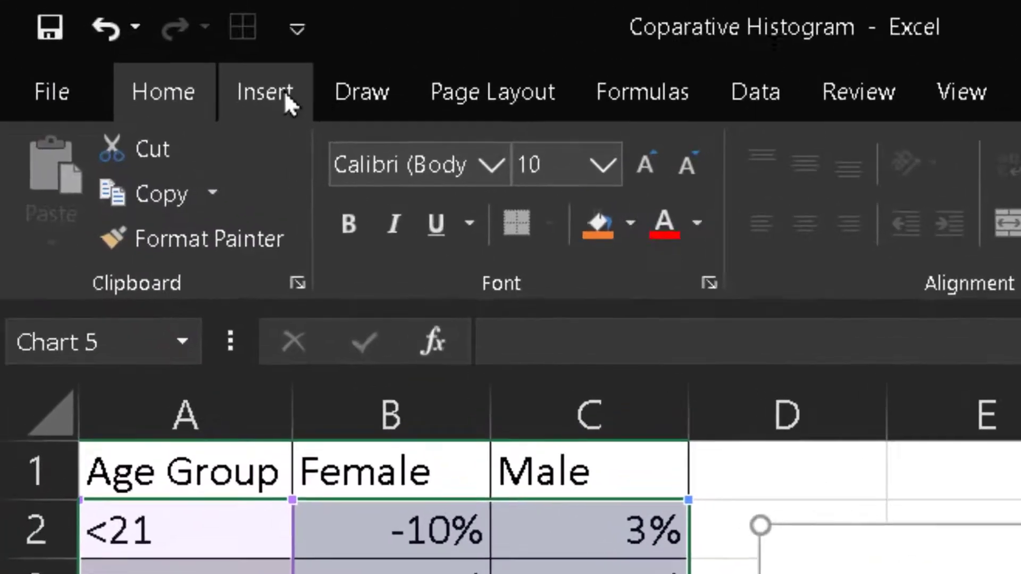
Draw a blue rounded rectangle at the chart's upper left
{"action": "left_click", "coordinate": [282, 94]}
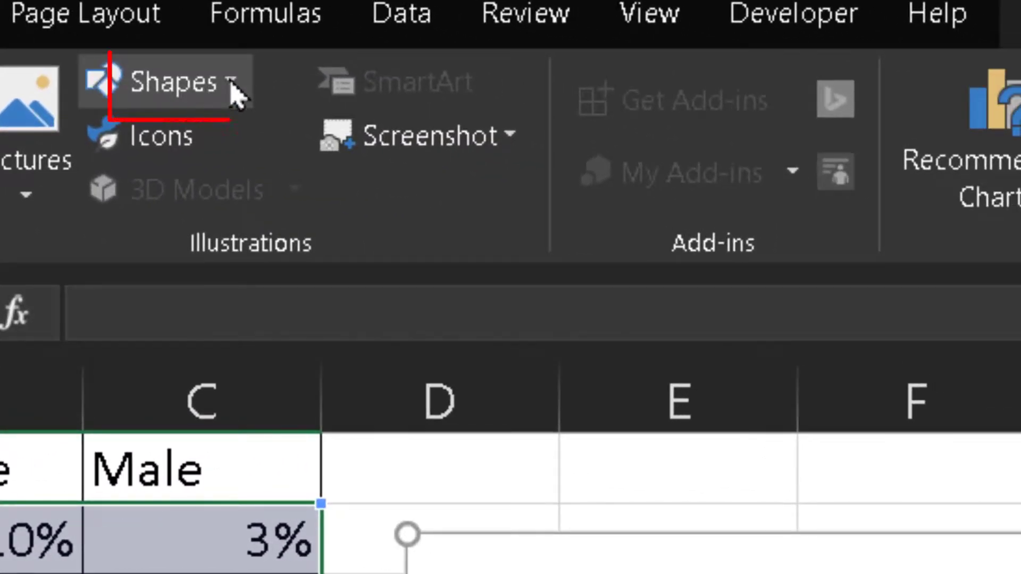
{"action": "left_click", "coordinate": [233, 86]}
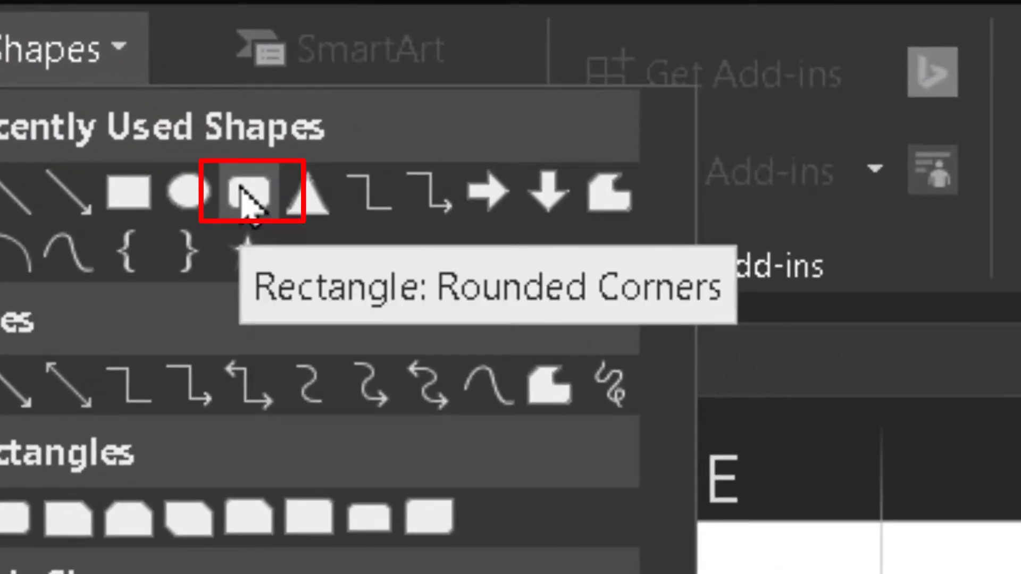
{"action": "left_click", "coordinate": [245, 199]}
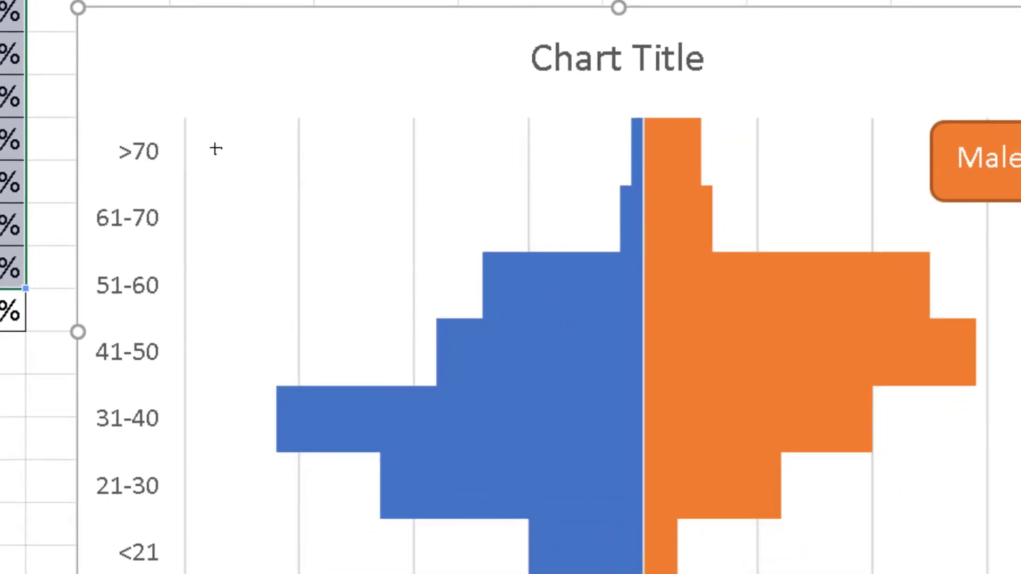
{"action": "left_click_drag", "start_coordinate": [214, 147], "coordinate": [448, 222]}
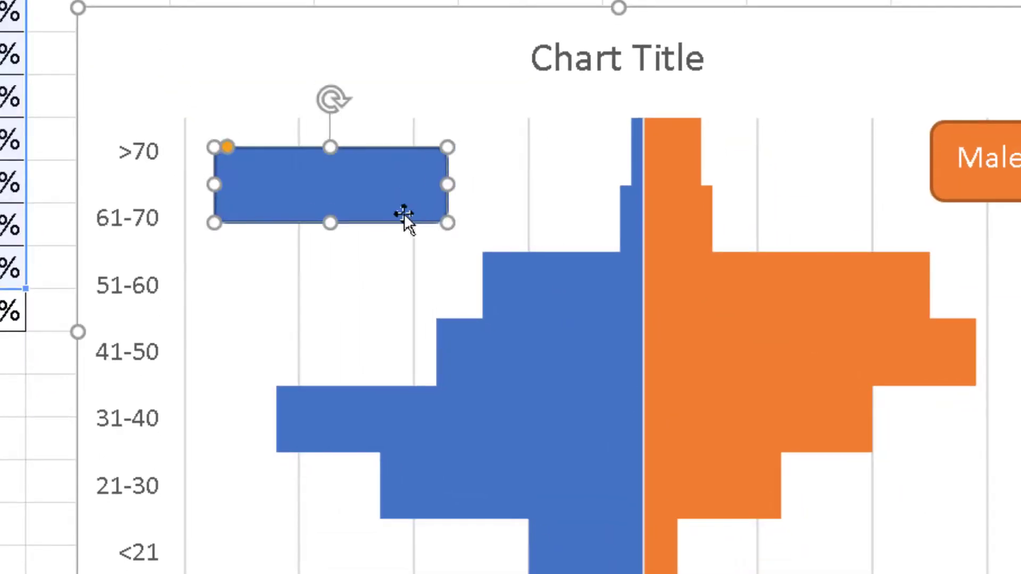
Label the blue box 'Female' and narrow it to fit the text
{"action": "left_click", "coordinate": [266, 177]}
{"action": "type", "text": "male"}
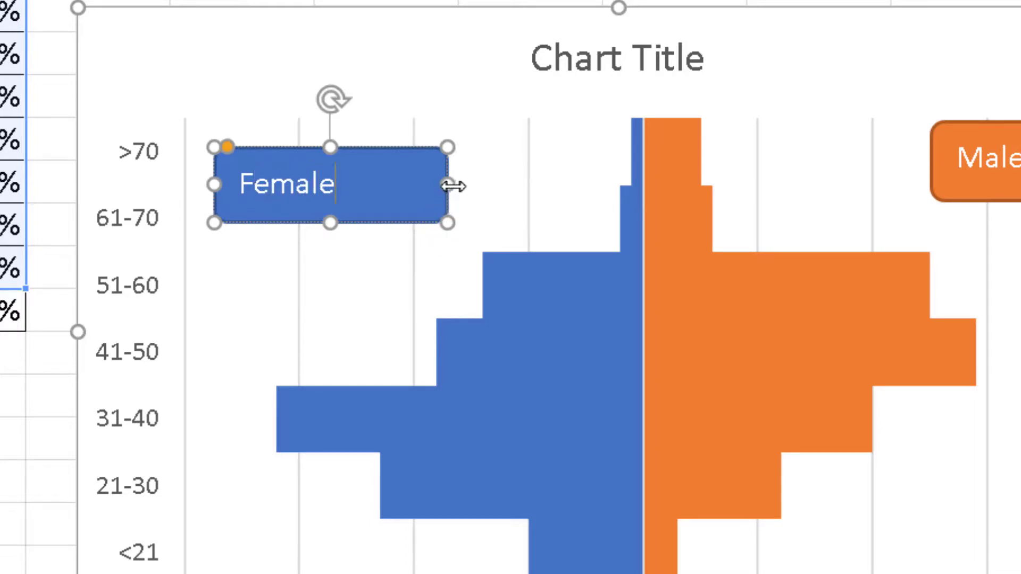
{"action": "left_click_drag", "start_coordinate": [453, 186], "coordinate": [367, 195]}
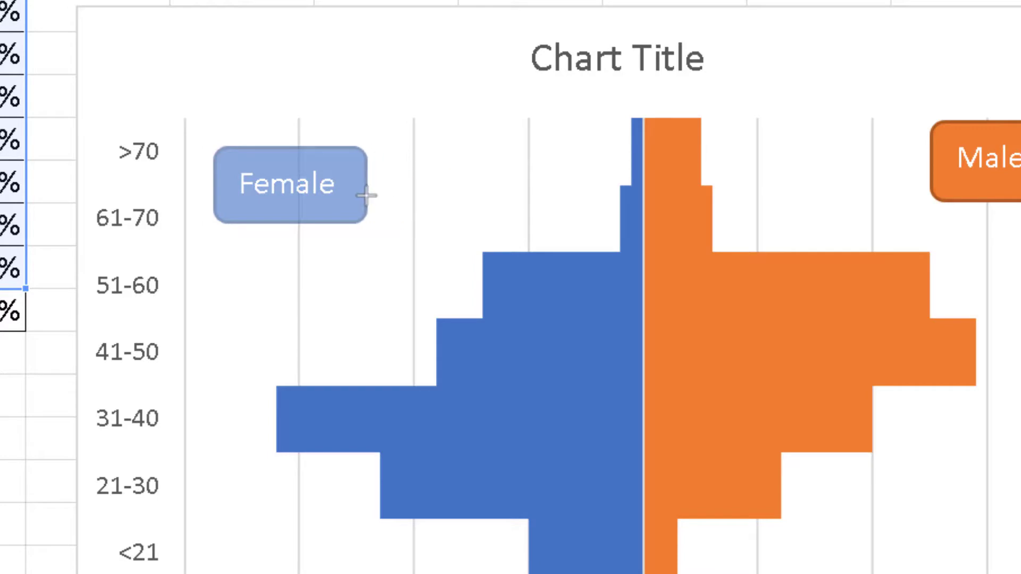
{"action": "left_click", "coordinate": [384, 73]}
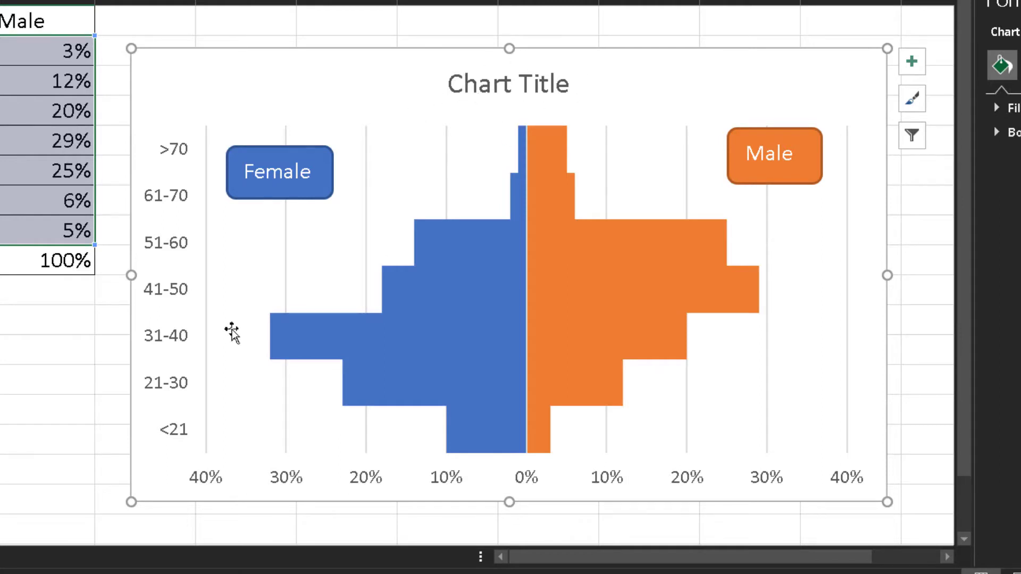
Deselect the chart, then drag it slightly up with its Female and Male labels
{"action": "left_click", "coordinate": [51, 376]}
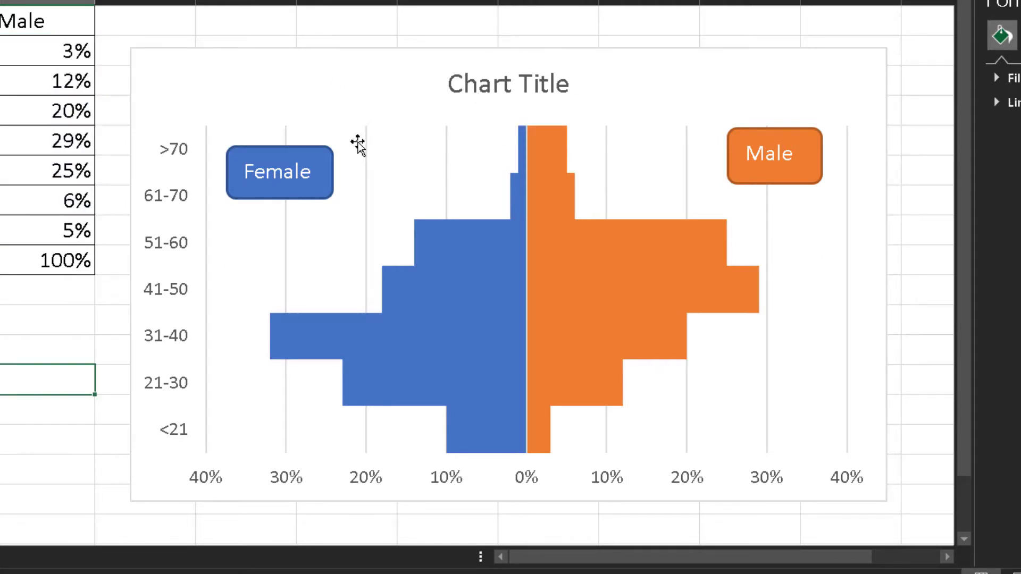
{"action": "mouse_move", "coordinate": [377, 68]}
{"action": "left_mouse_down"}
{"action": "mouse_move", "coordinate": [362, 38]}
{"action": "mouse_move", "coordinate": [371, 44]}
{"action": "left_mouse_up"}
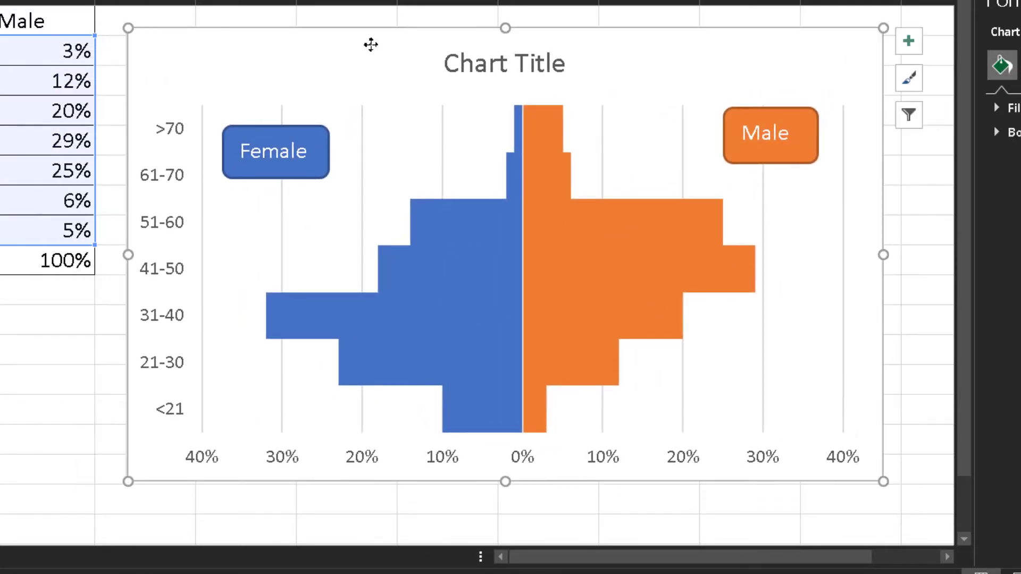